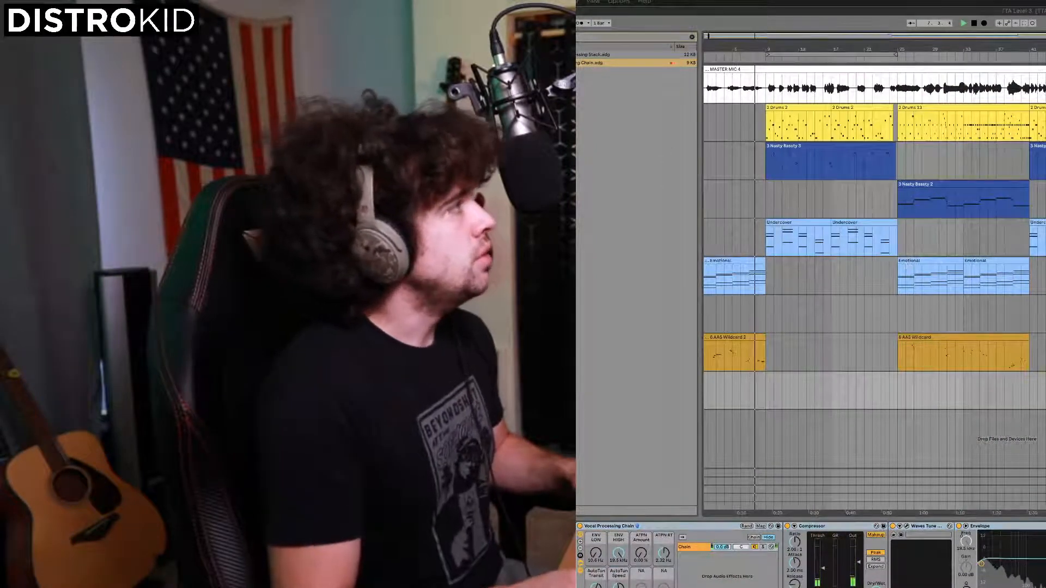
Hide the browser and show the automation lanes in the arrangement with the MASTER MIC vocal track selected.
key("ctrl+alt+b")
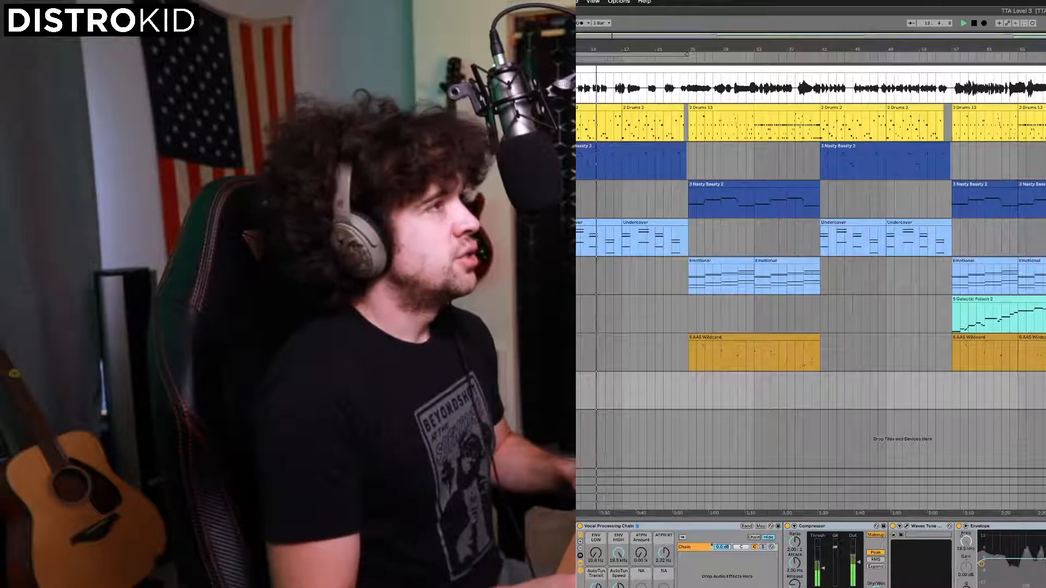
left_click(1044, 71)
key("a")
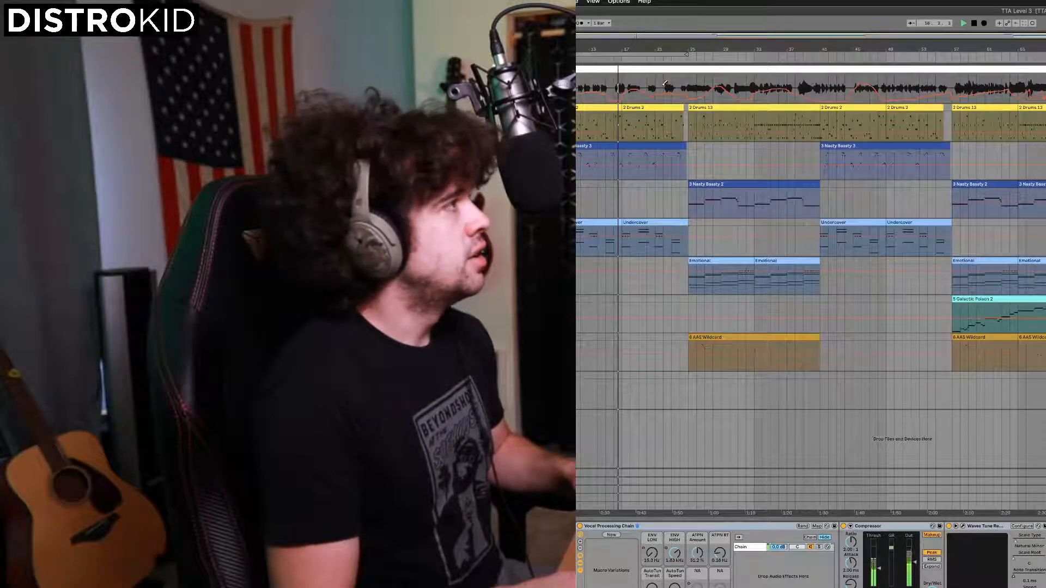
Play the section around bars 10 to 25 to review the vocal track's automation curve, pausing and resuming playback.
scroll(615, 90, "up", 5)
scroll(631, 90, "left", 3)
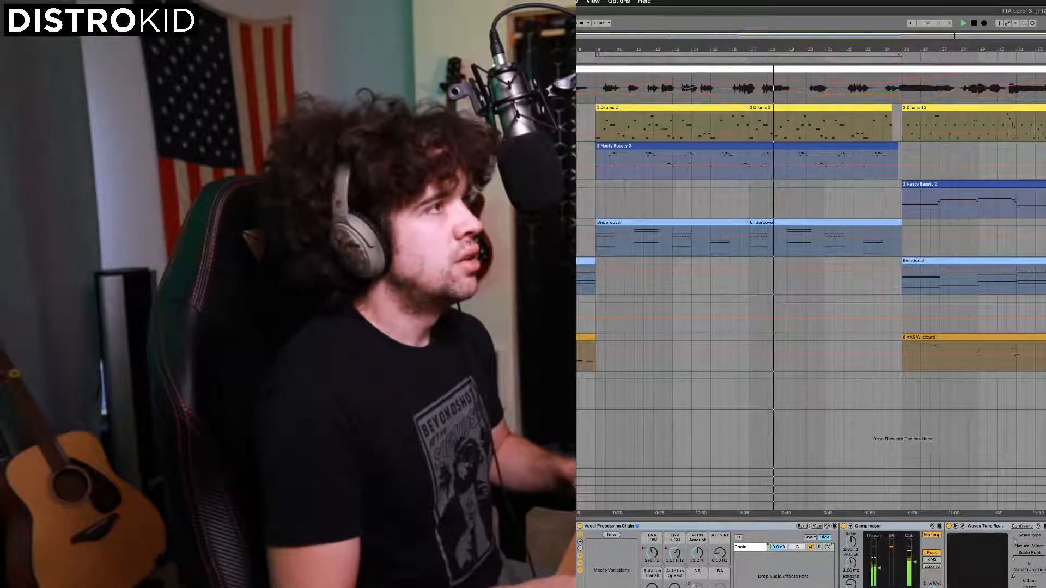
scroll(919, 94, "left", 2)
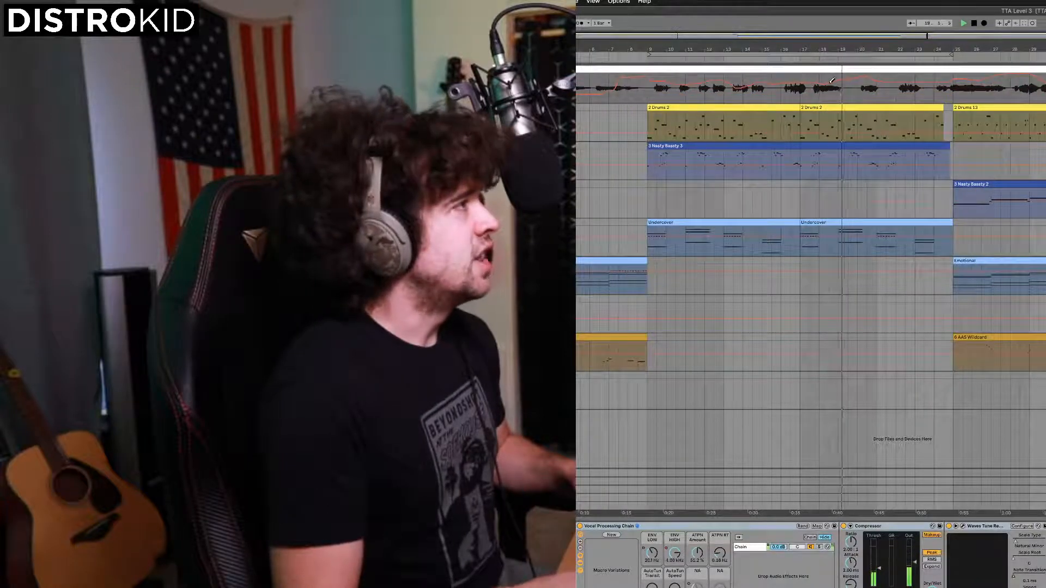
scroll(886, 80, "up", 1)
scroll(886, 80, "up", 1)
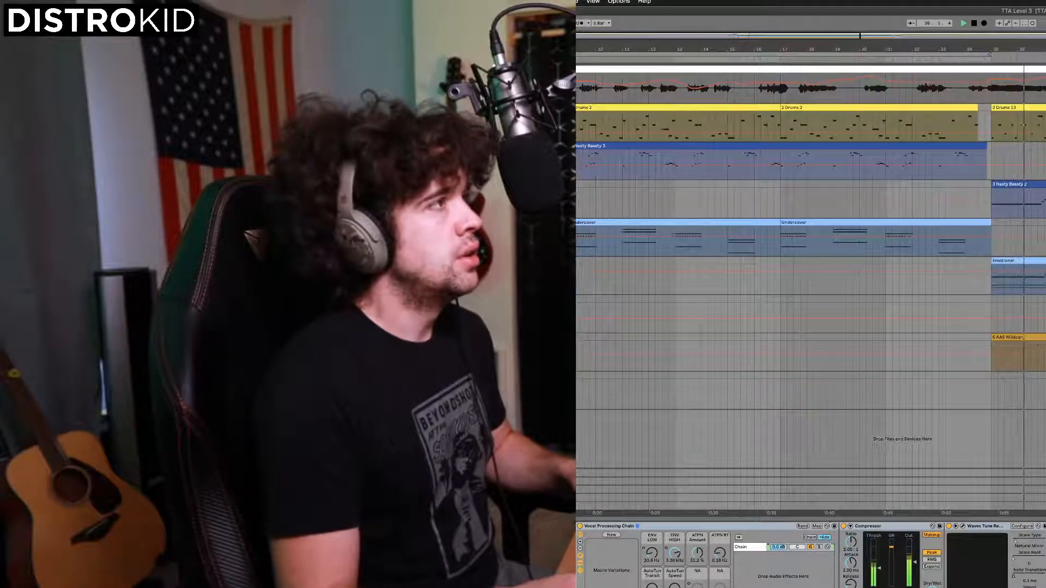
key("space")
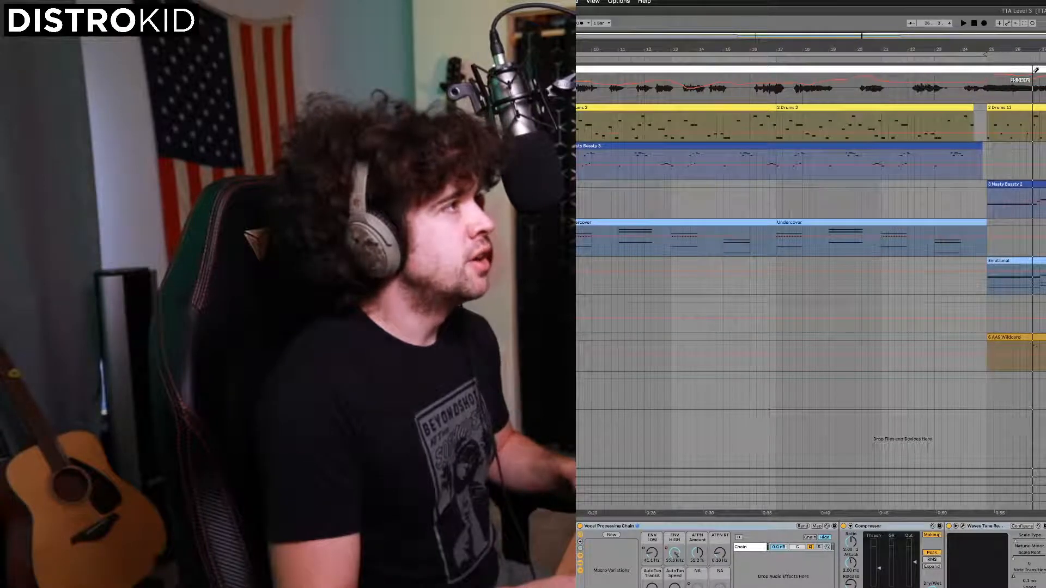
key("space")
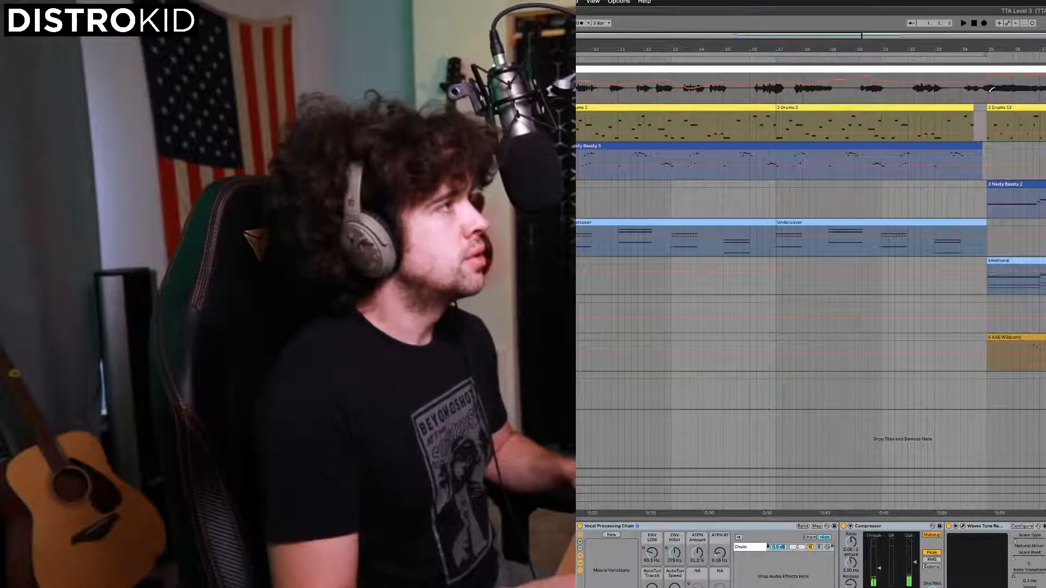
key("space")
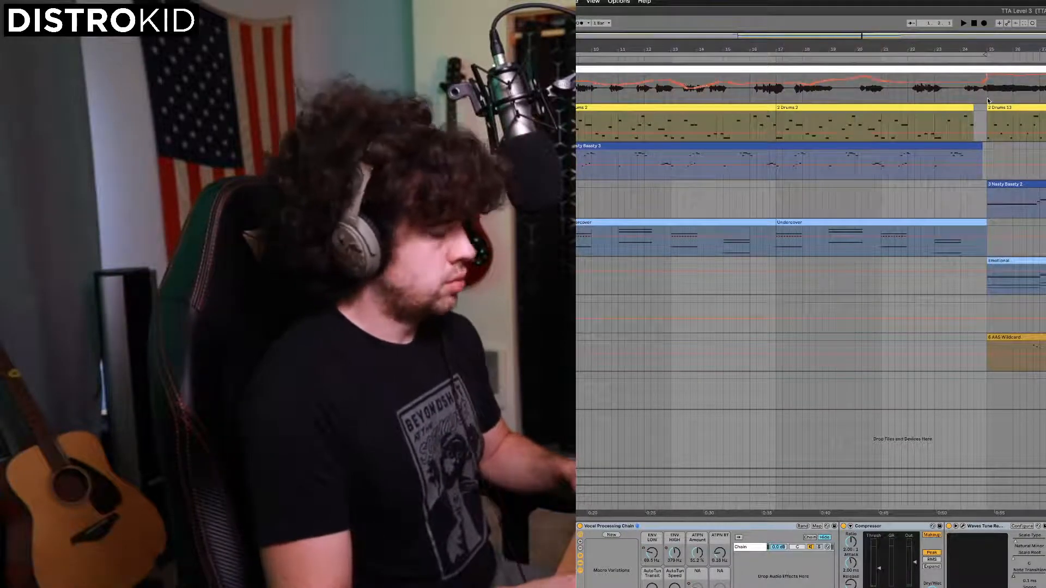
key("space")
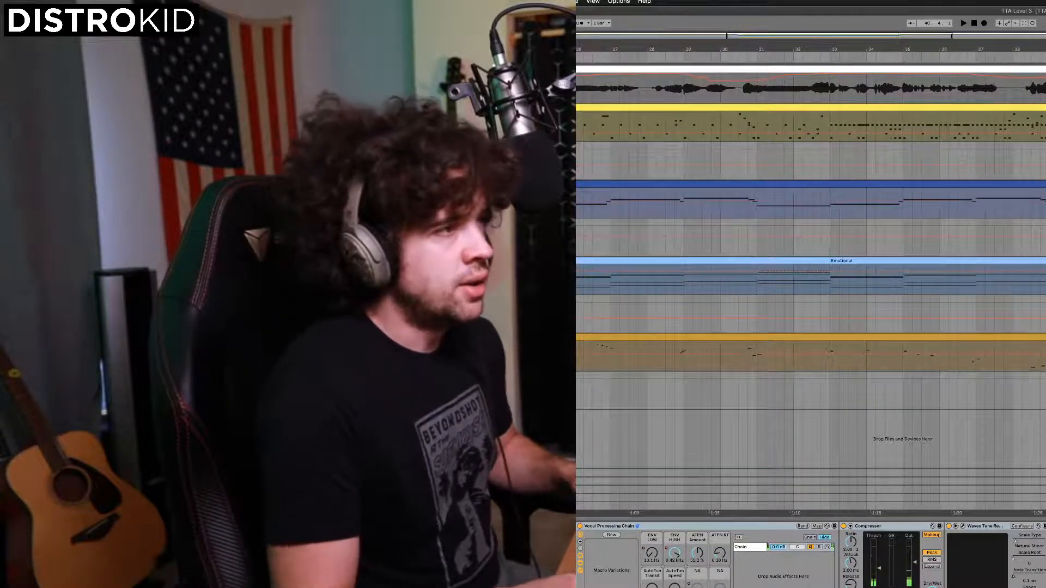
Select the empty Audio 1 track and move the playhead to about bar 38 to examine the chorus automation.
left_click(1035, 390)
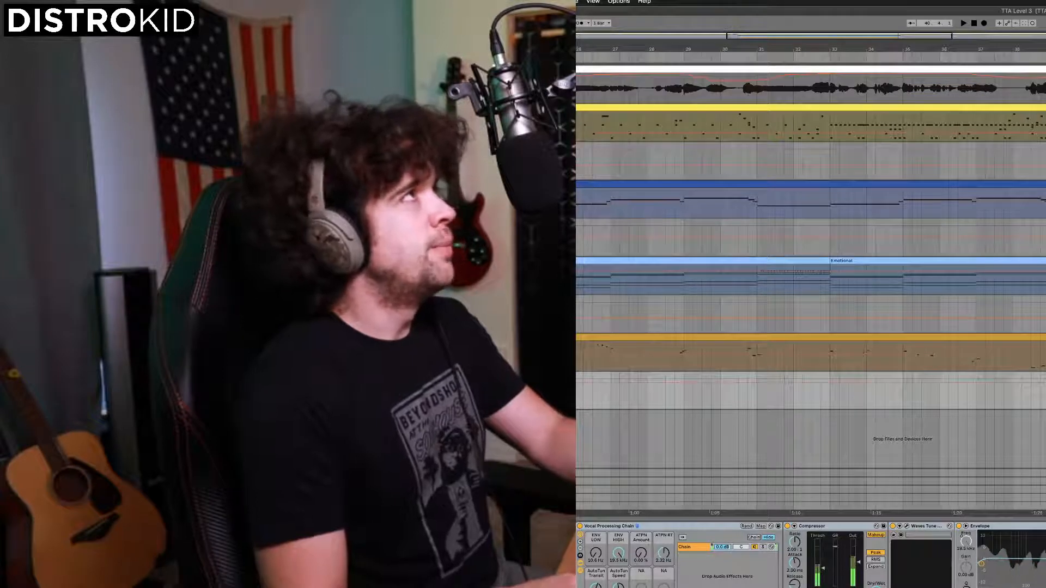
left_click(1013, 55)
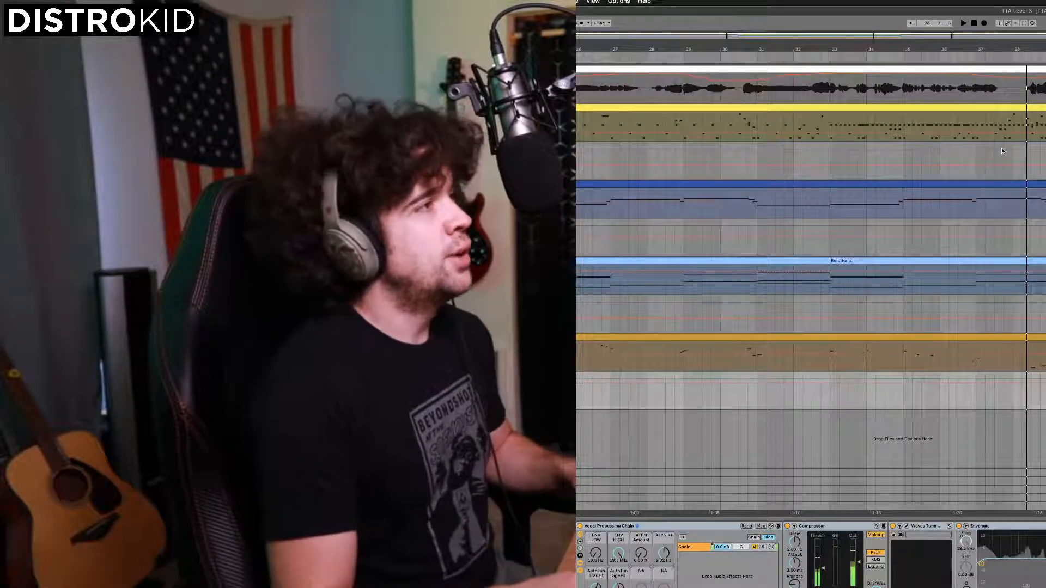
scroll(1002, 146, "down", 2)
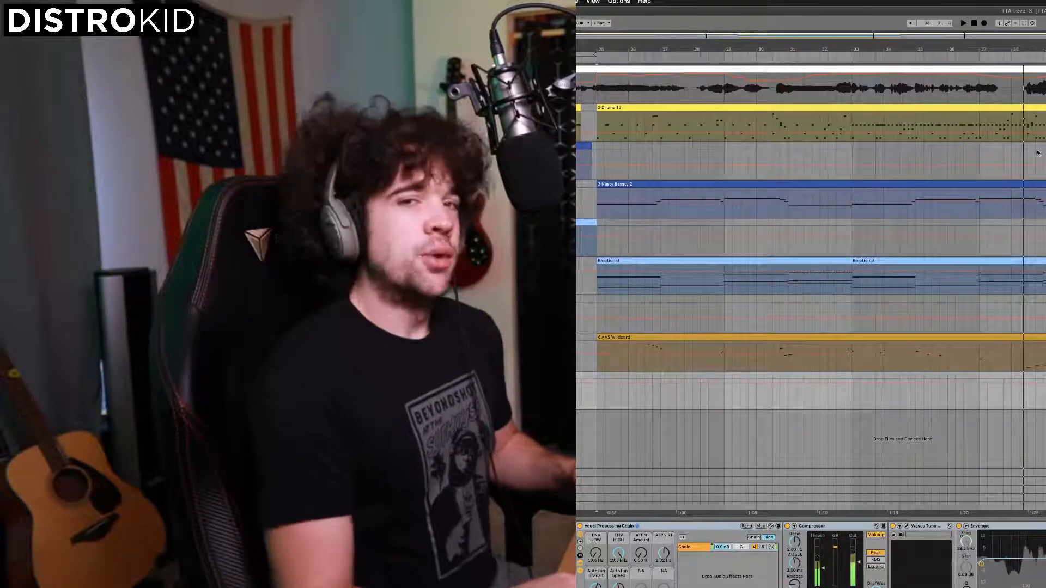
scroll(1040, 126, "right", 2)
scroll(1041, 119, "right", 1)
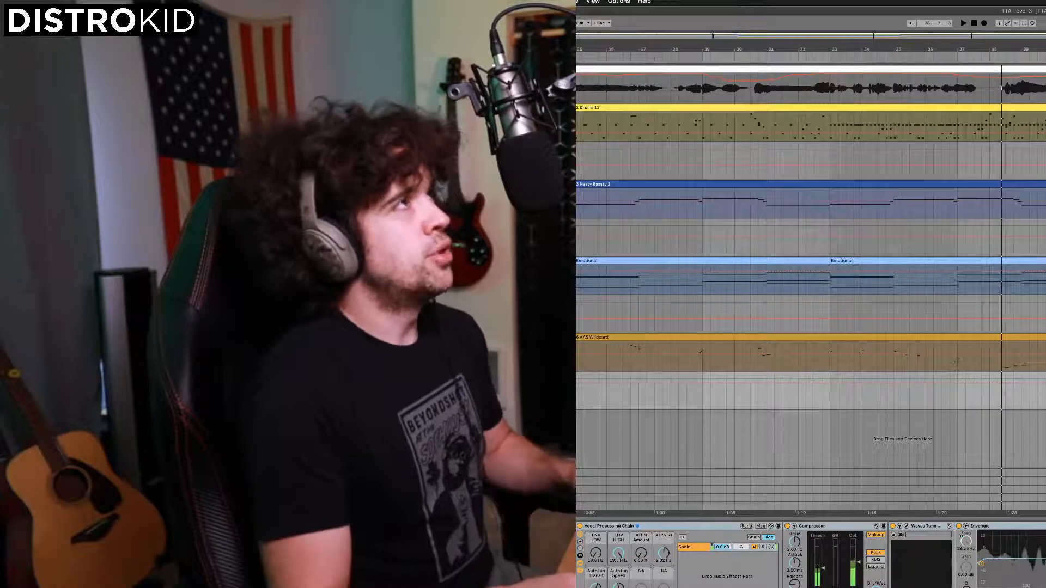
scroll(1025, 121, "down", 3)
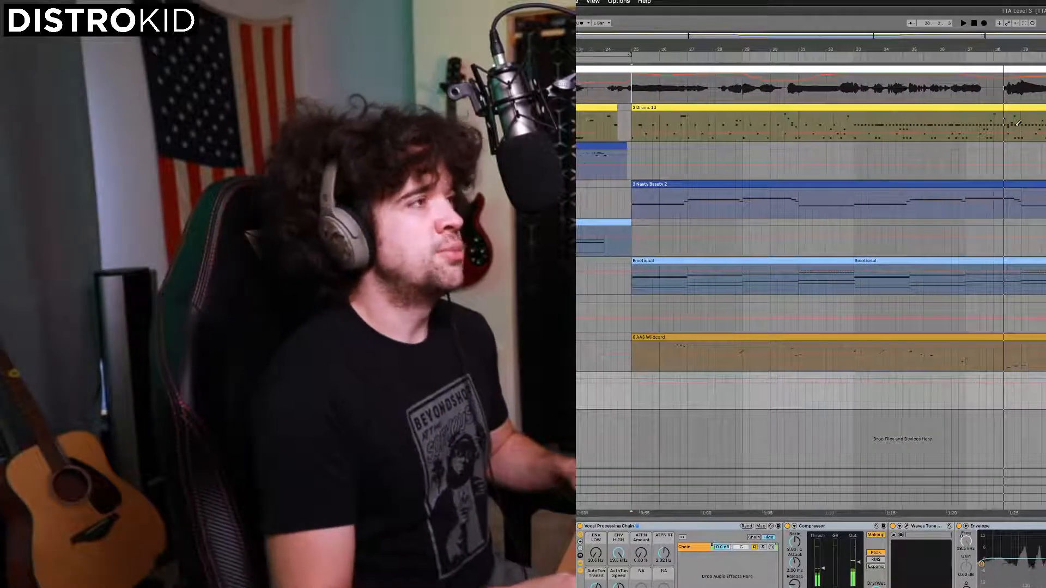
scroll(1017, 123, "down", 1)
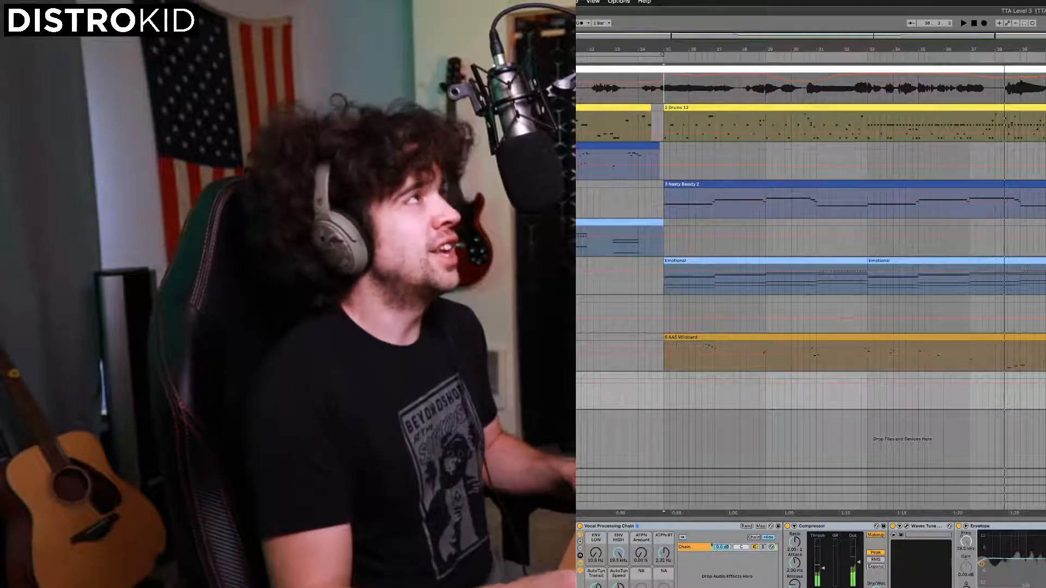
Play the song from about bar 38 with the vocal track selected, and stop playback.
key("space")
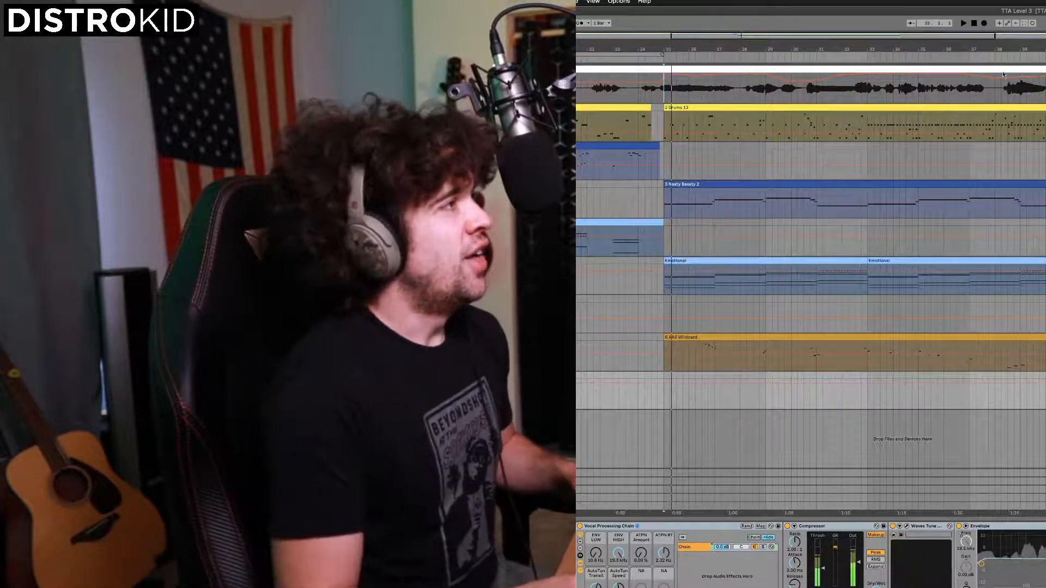
left_click(997, 57)
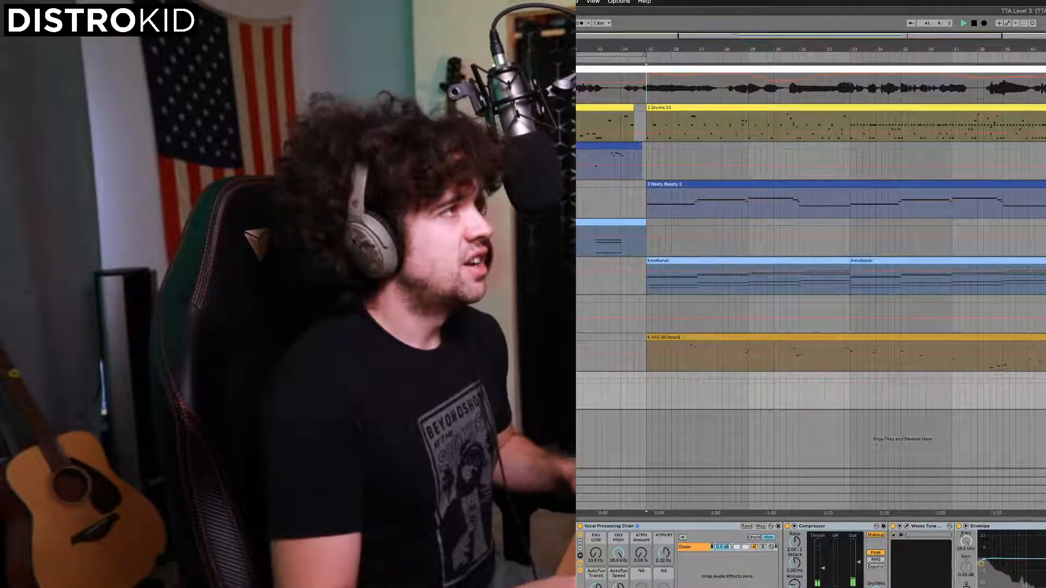
left_click(1041, 80)
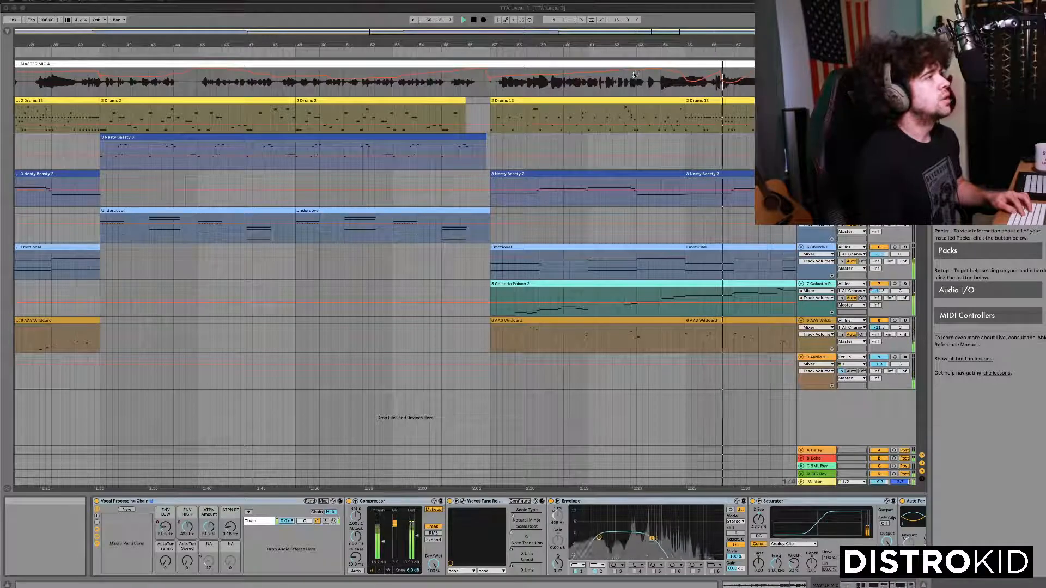
left_click(473, 20)
left_click(473, 21)
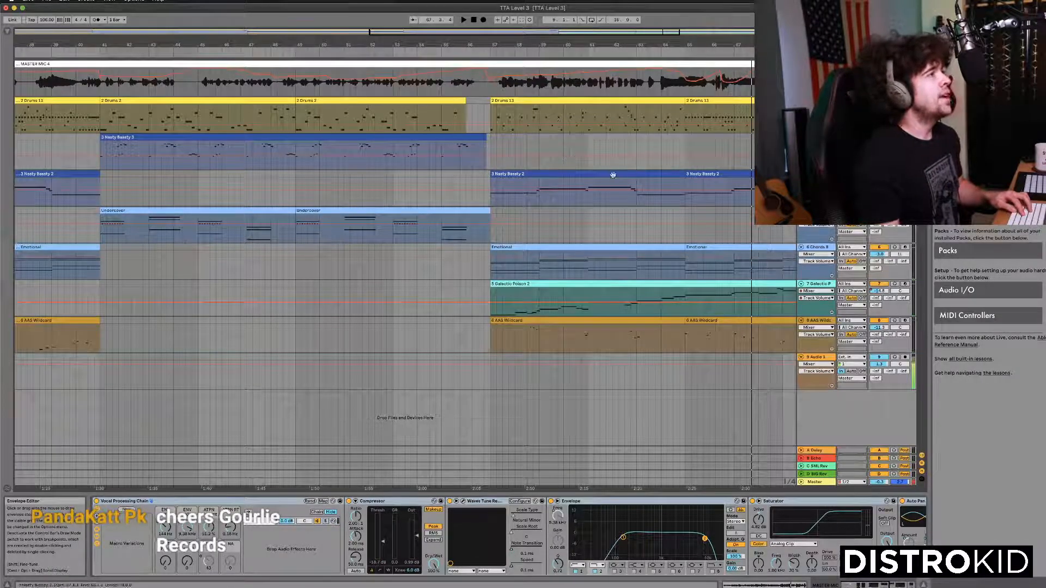
Toggle the arrangement's automation view off and on repeatedly to compare the clips with their automation lanes.
scroll(615, 175, "right", 3)
scroll(526, 84, "up", 3)
scroll(526, 84, "up", 1)
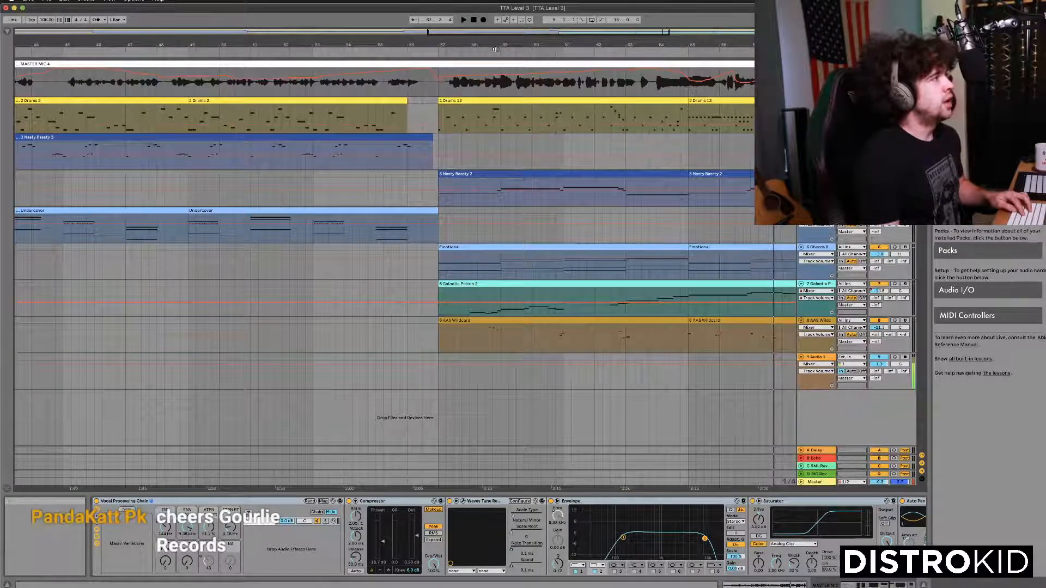
left_click(507, 21)
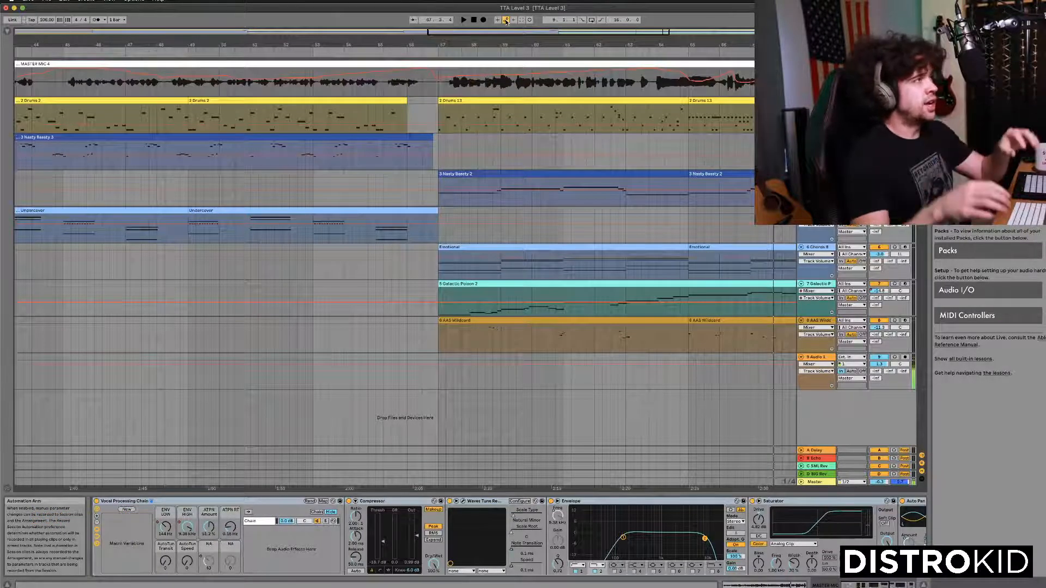
key("a")
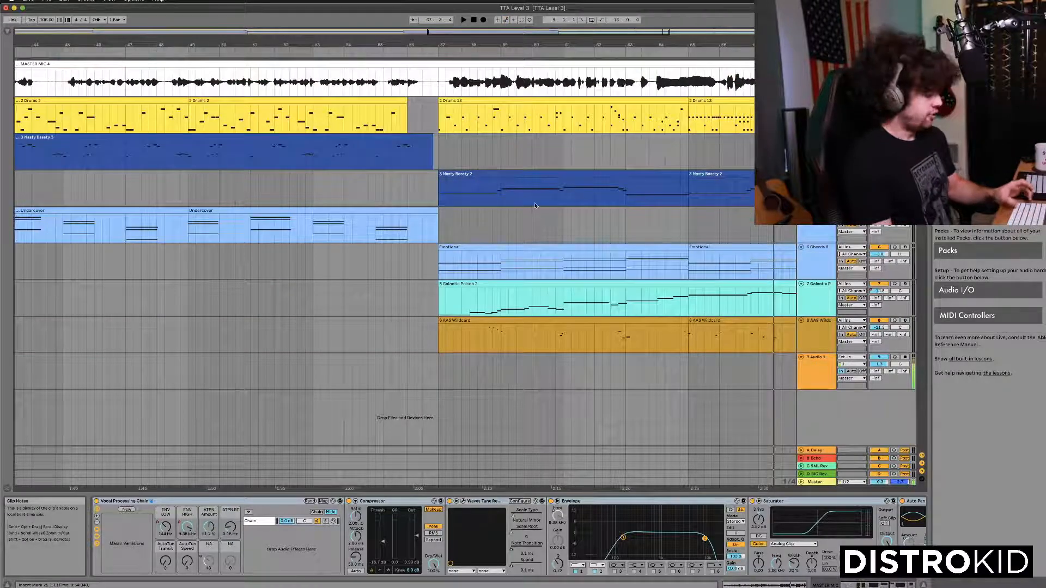
key("a")
key("a")
key("a")
key("a")
key("a")
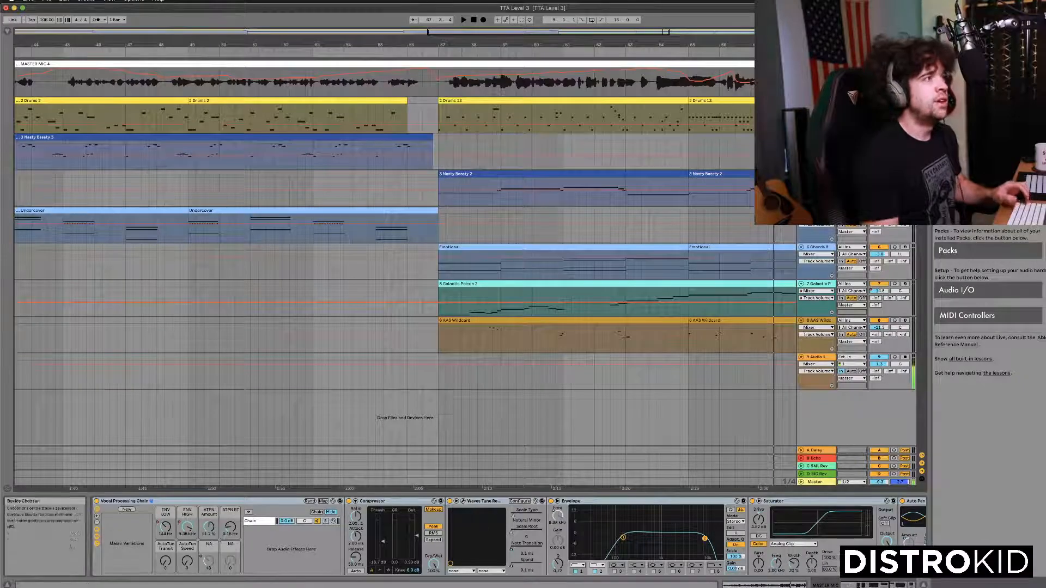
key("a")
key("a")
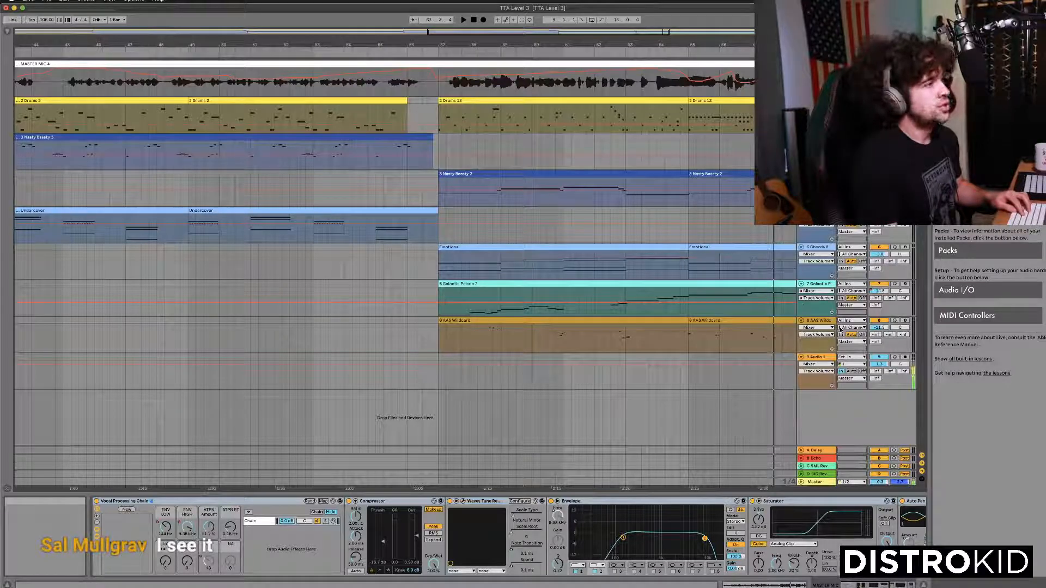
View the device choices available for automation on the Galactic Poison track without changing the selection.
left_click(864, 285)
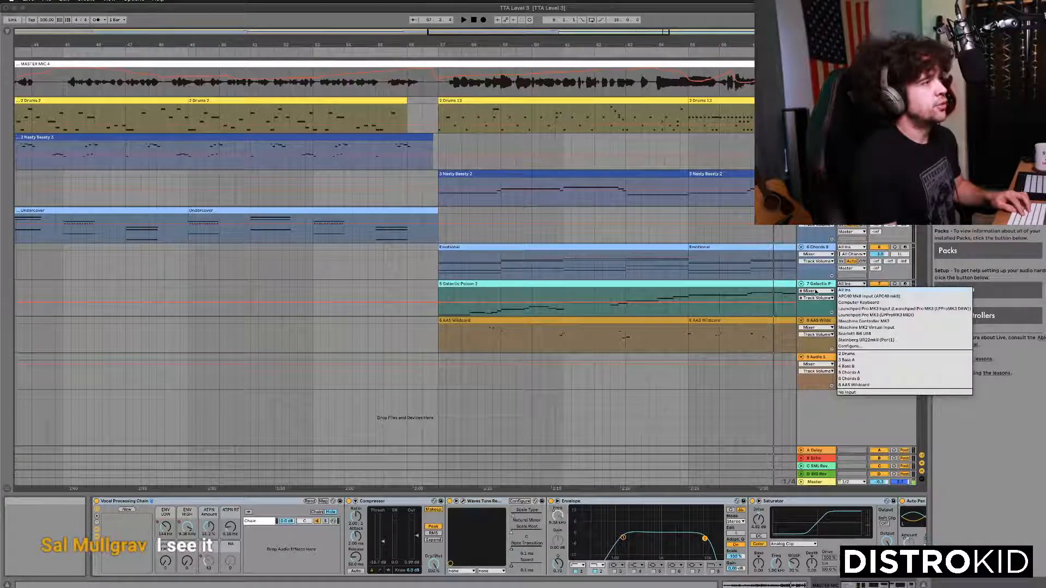
left_click(815, 291)
left_click(816, 291)
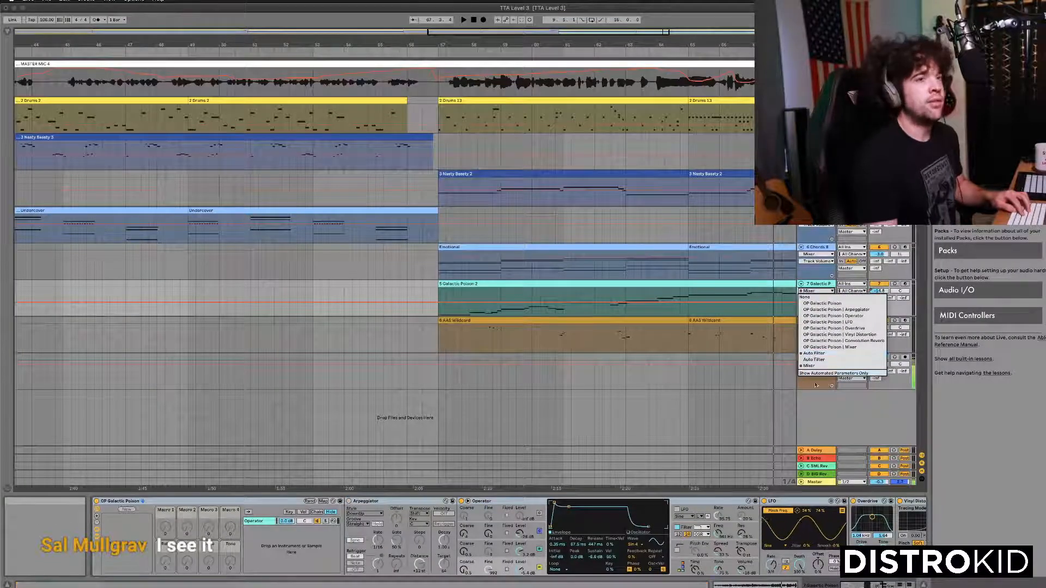
key("Escape")
Toggle the automation view and Draw Mode off and back on over the vocal track.
key("a")
key("a")
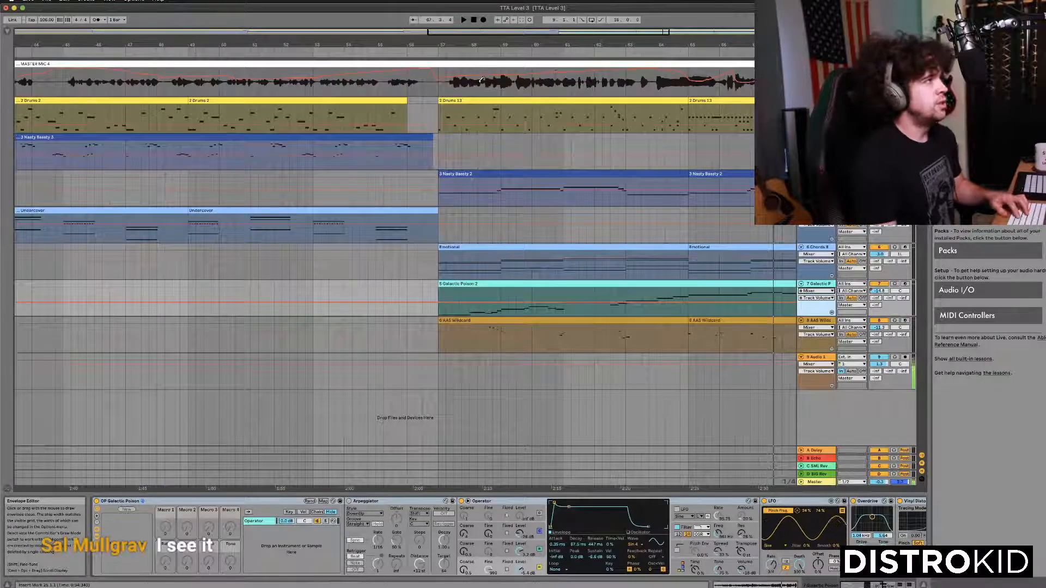
key("b")
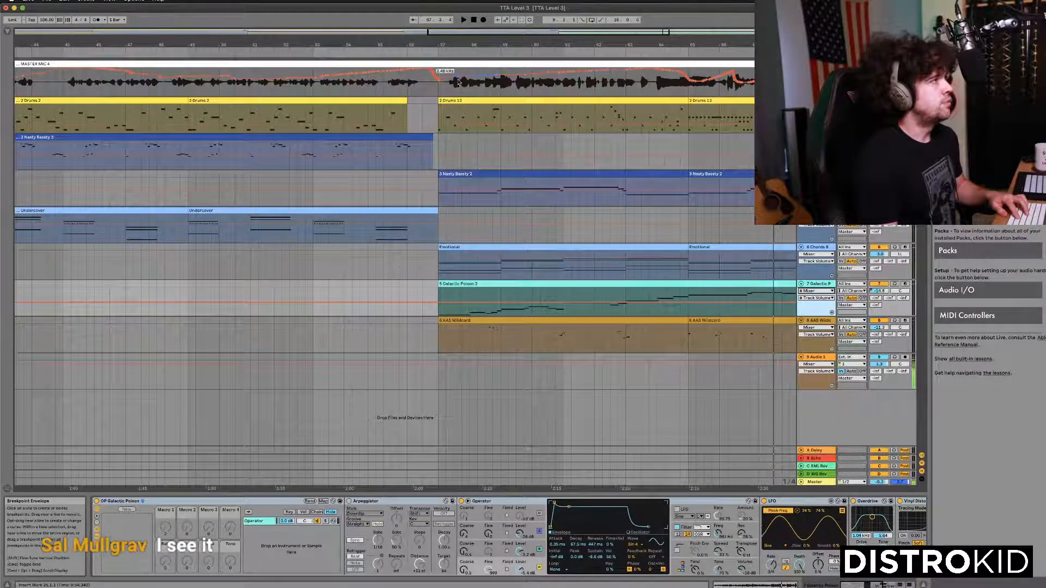
key("b")
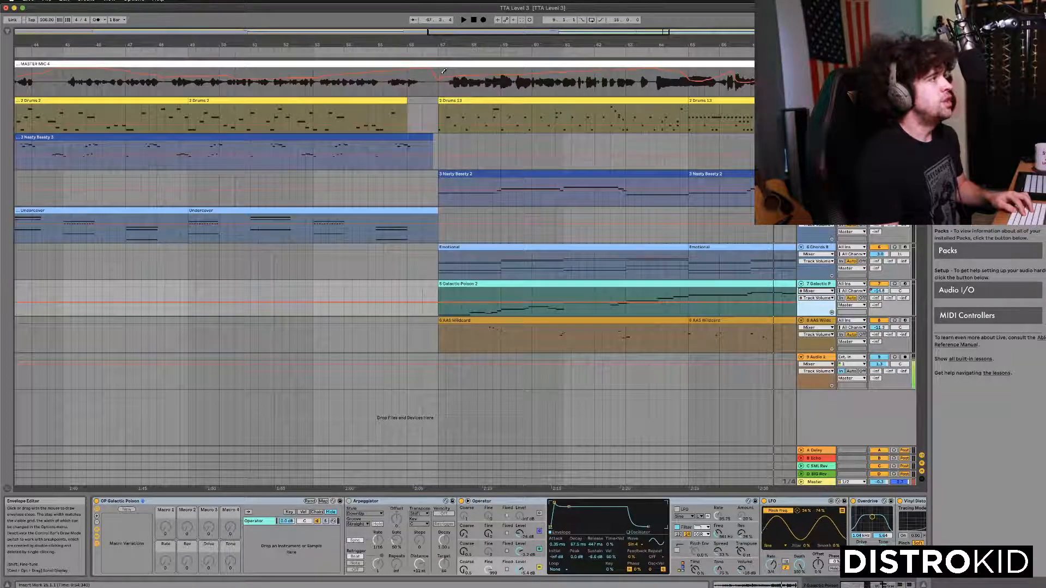
Play the song from bar 65 with the vocal track selected to hear its drawn automation, and stop playback.
scroll(468, 71, "right", 3)
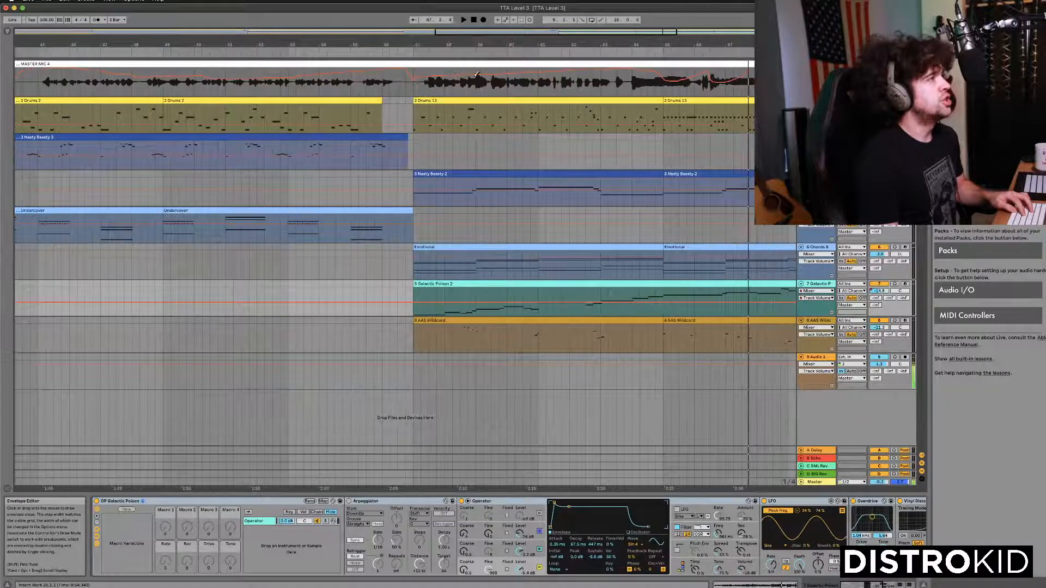
scroll(624, 65, "right", 3)
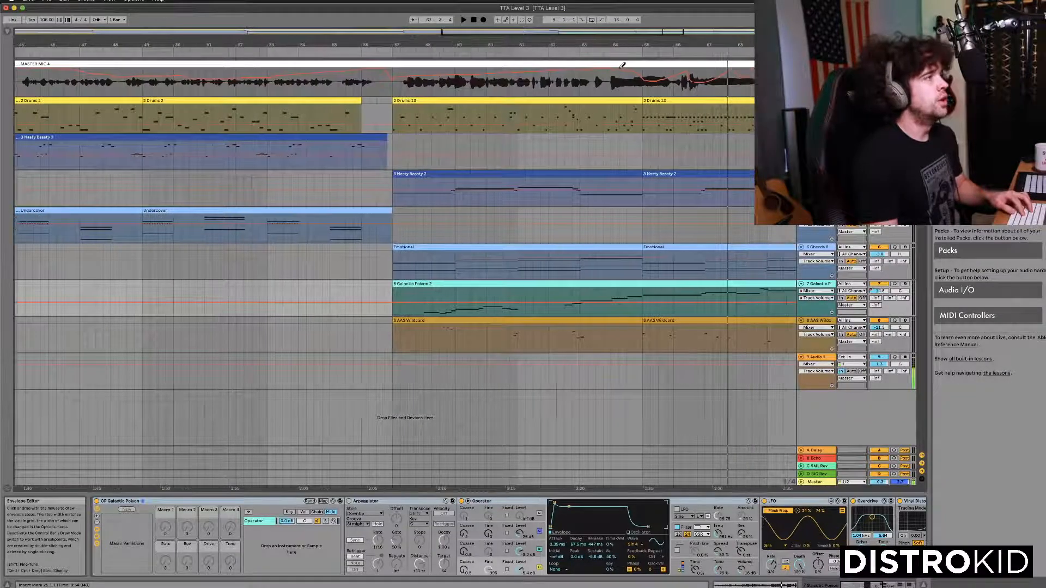
scroll(622, 66, "right", 5)
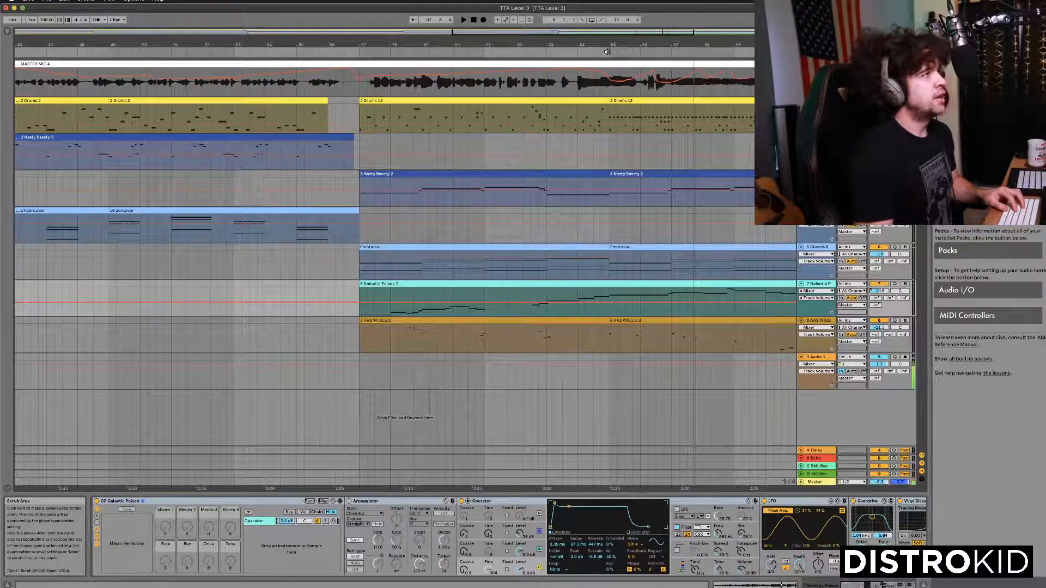
left_click(607, 52)
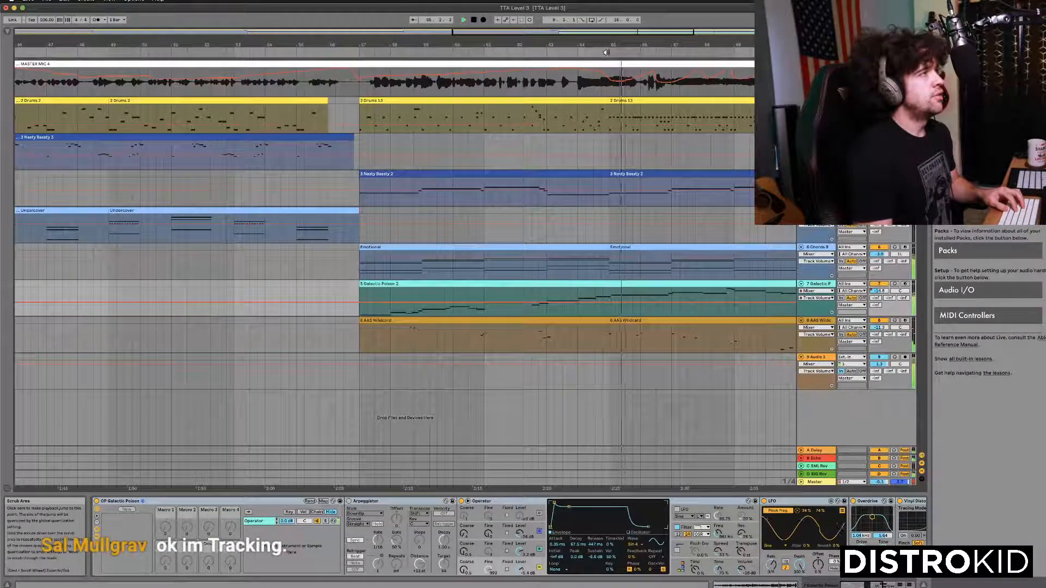
left_click(619, 81)
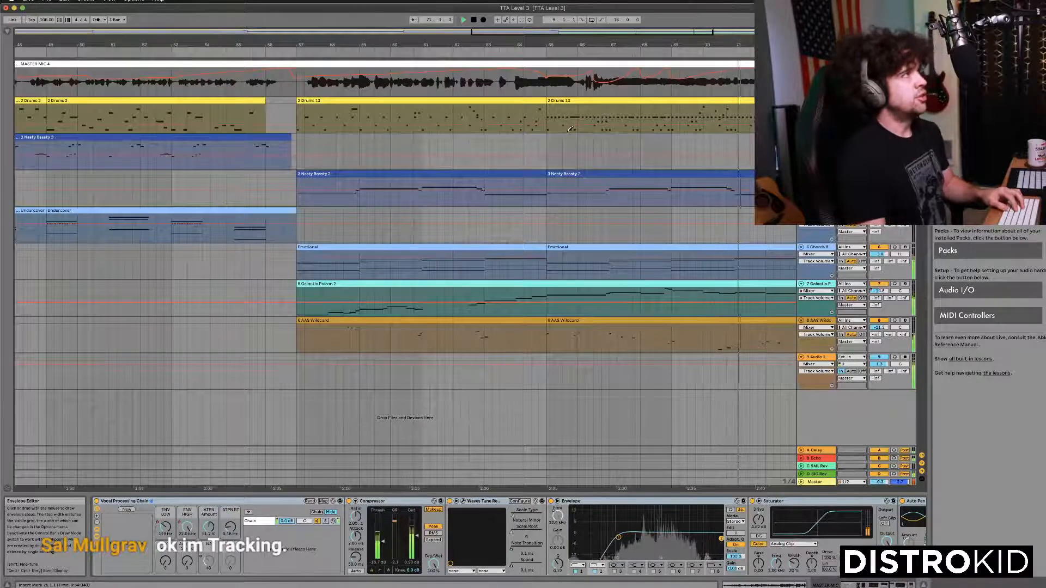
key("space")
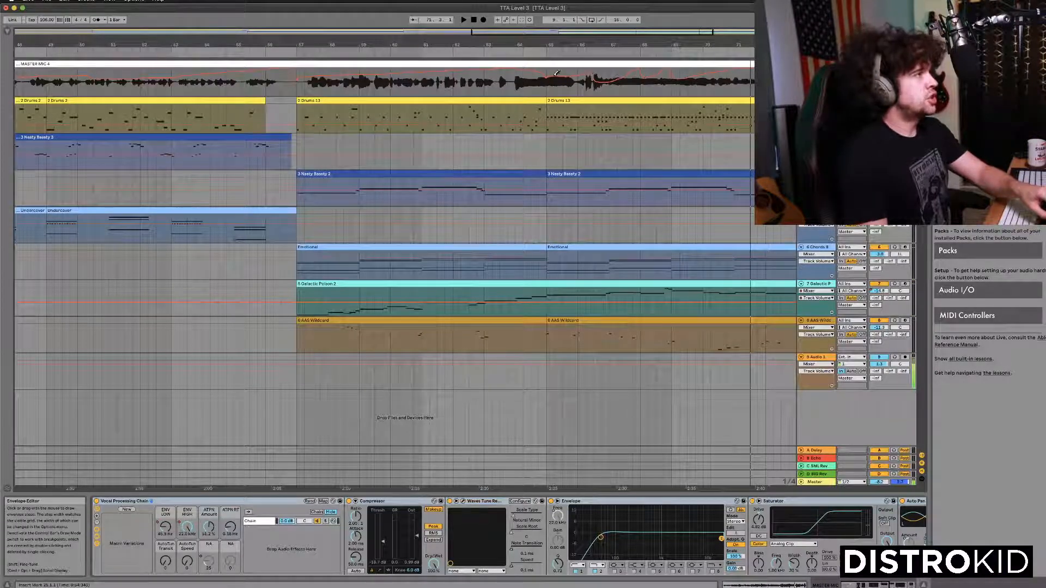
Redraw the sharp dip in the vocal track's filter automation around bar 65 as a smoother, flatter curve.
scroll(557, 73, "up", 4)
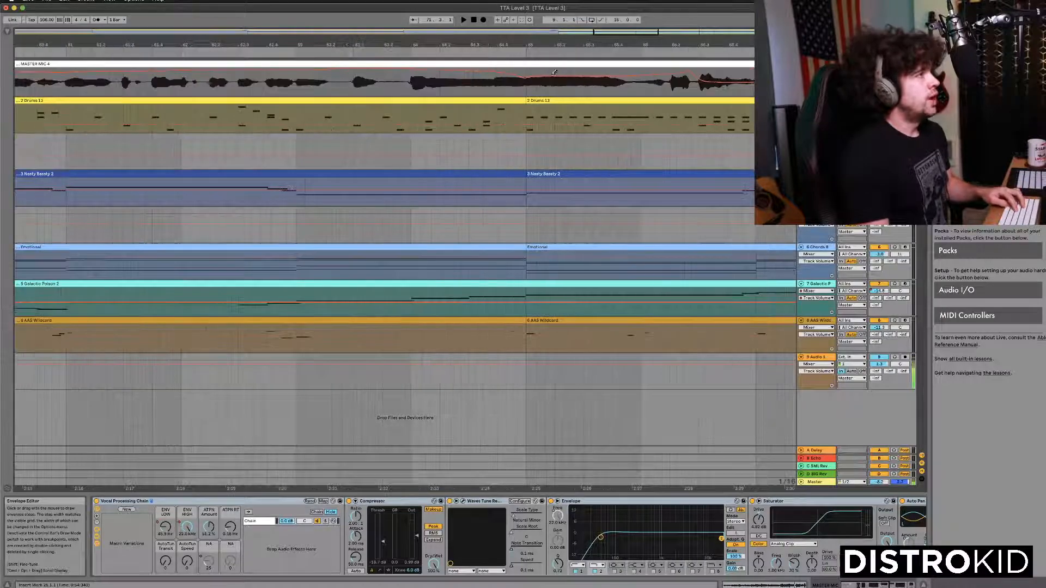
scroll(653, 77, "up", 8)
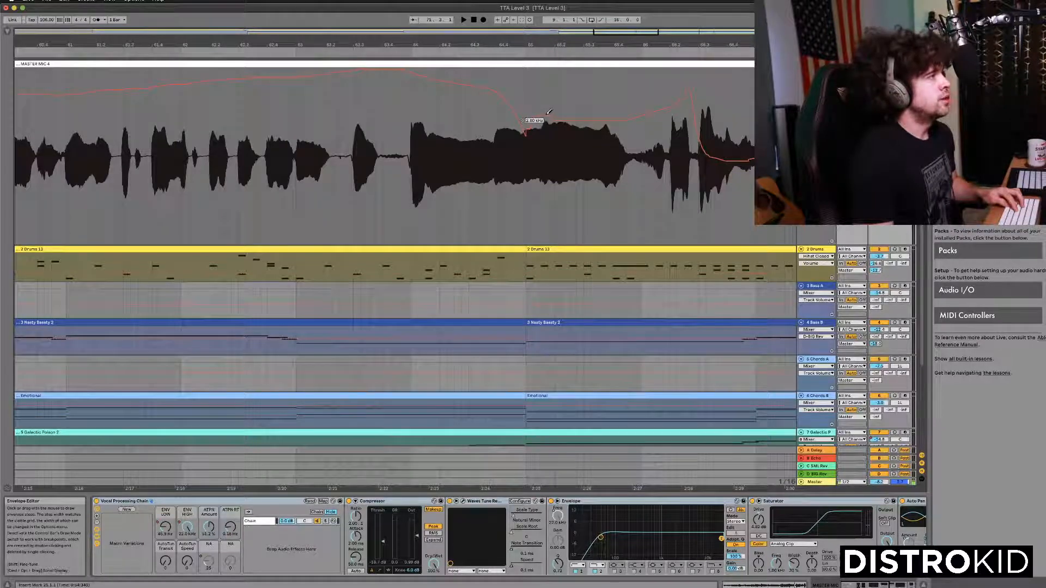
right_click(550, 83)
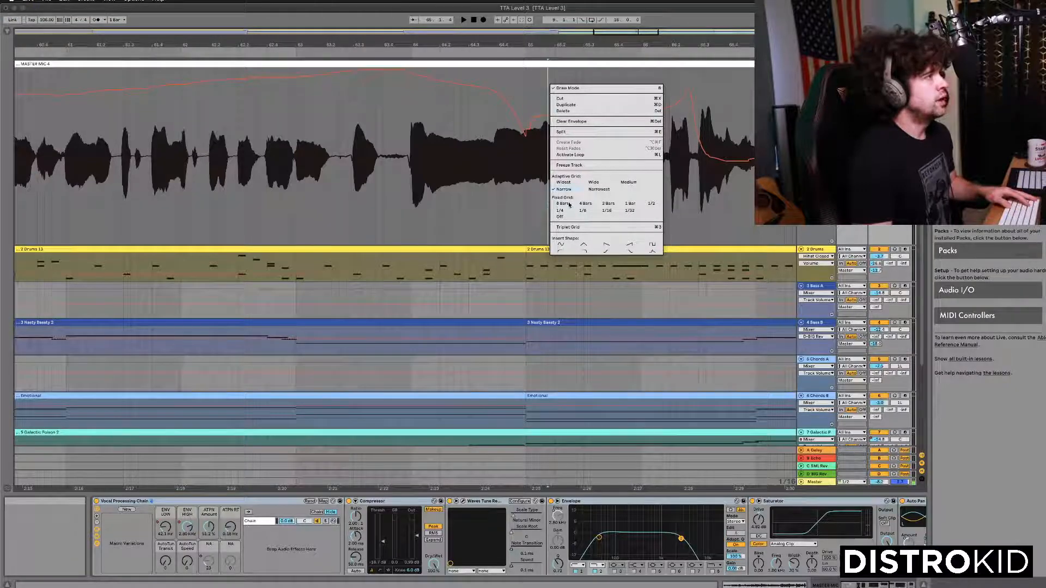
left_click(521, 119)
right_click(547, 115)
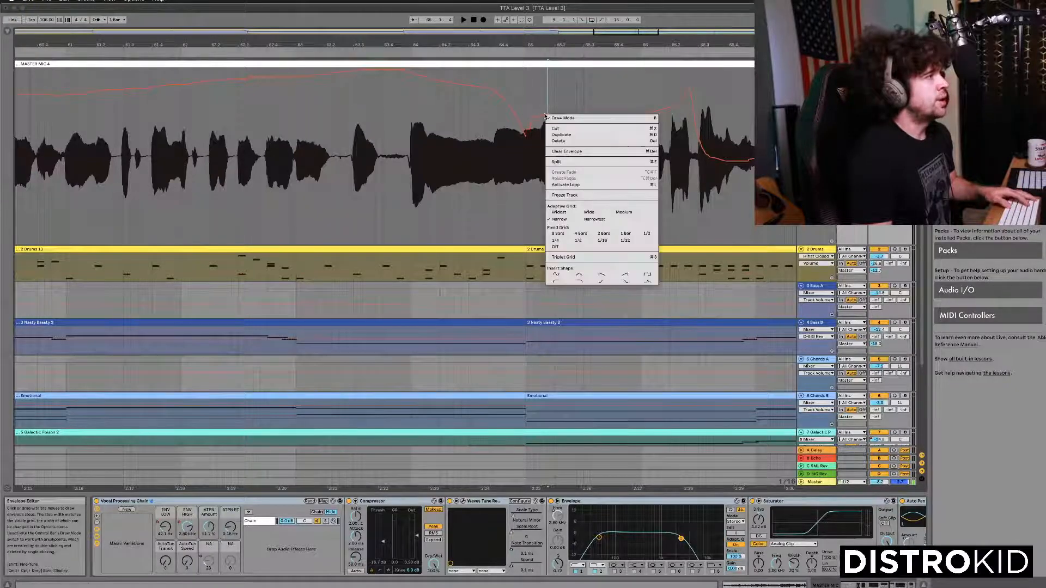
left_click(543, 118)
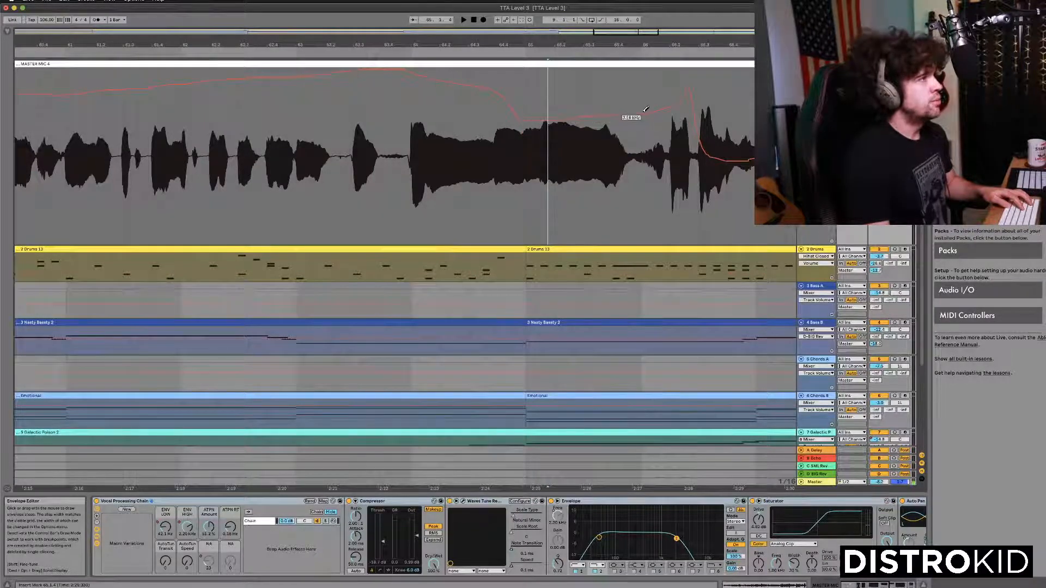
Play the song from the insert marker just after bar 65 to hear the edited vocal filter automation, and stop playback.
key("space")
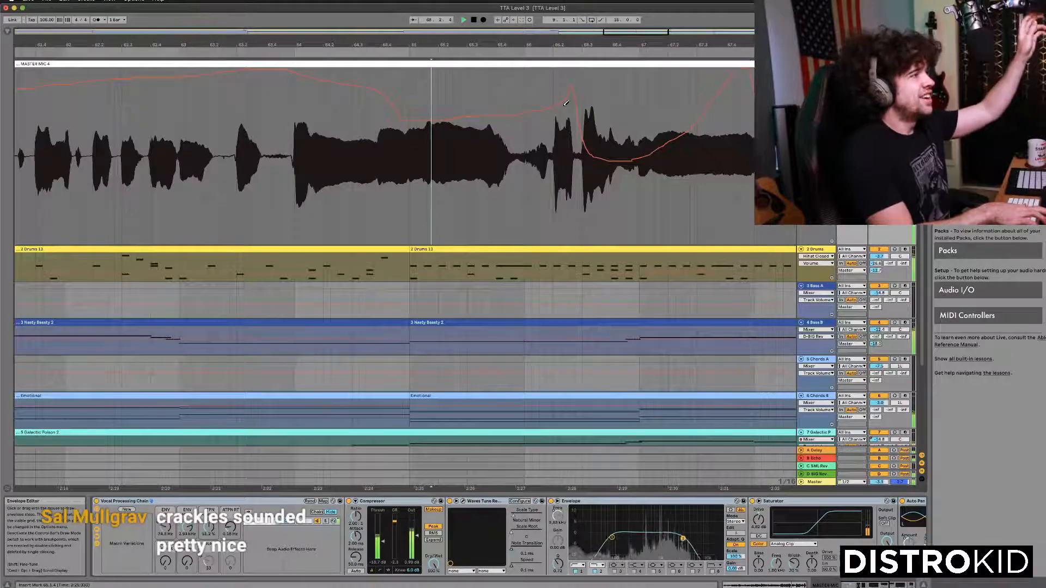
scroll(566, 103, "down", 5)
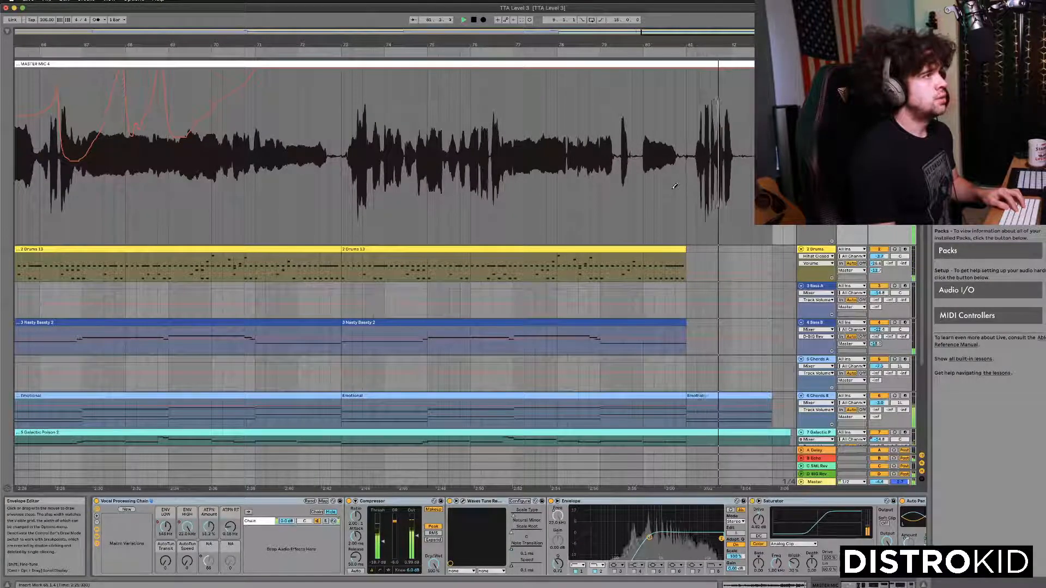
scroll(624, 170, "left", 5)
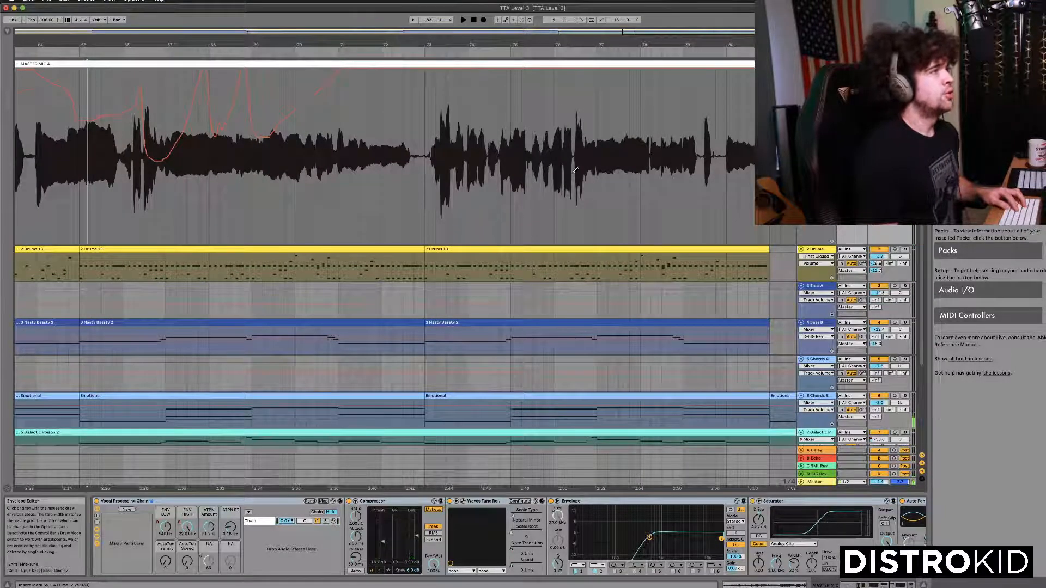
scroll(574, 170, "left", 12)
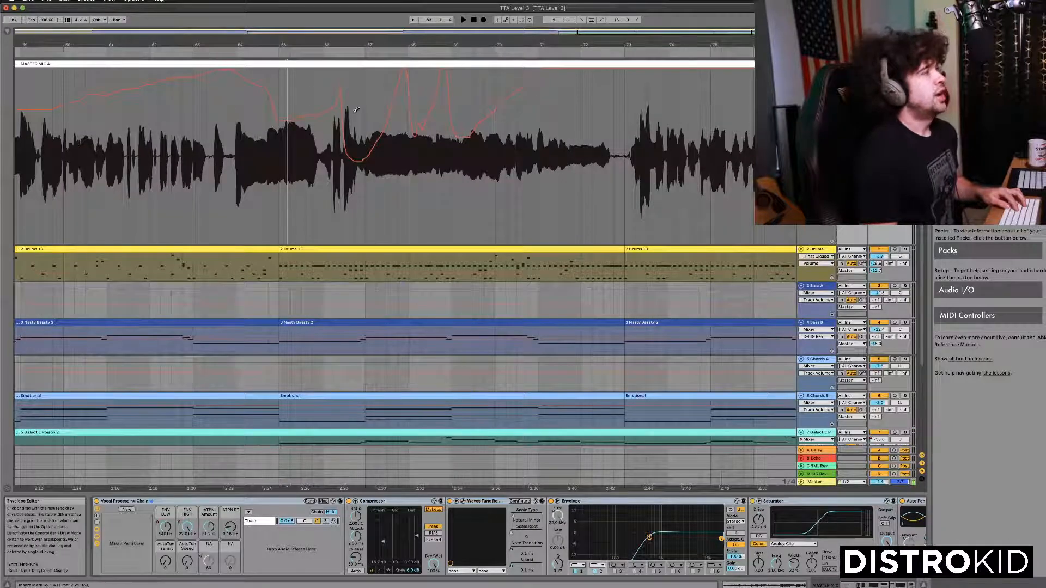
Examine the devices in the Vocal Processing Chain, from the rack macros through the Compressor and Waves Tune to the Envelope EQ.
scroll(160, 516, "right", 2)
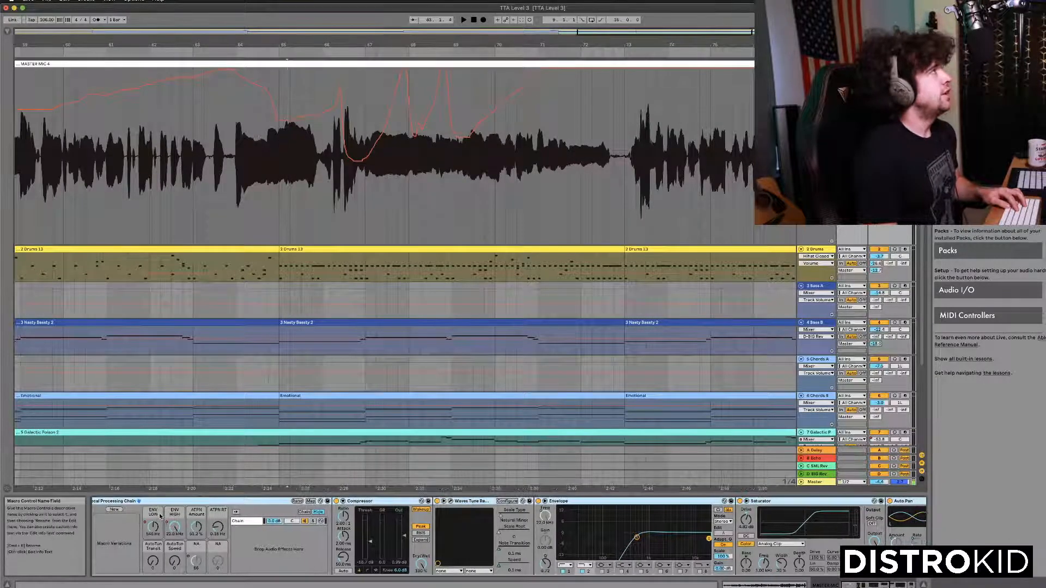
scroll(160, 517, "right", 1)
scroll(159, 516, "left", 3)
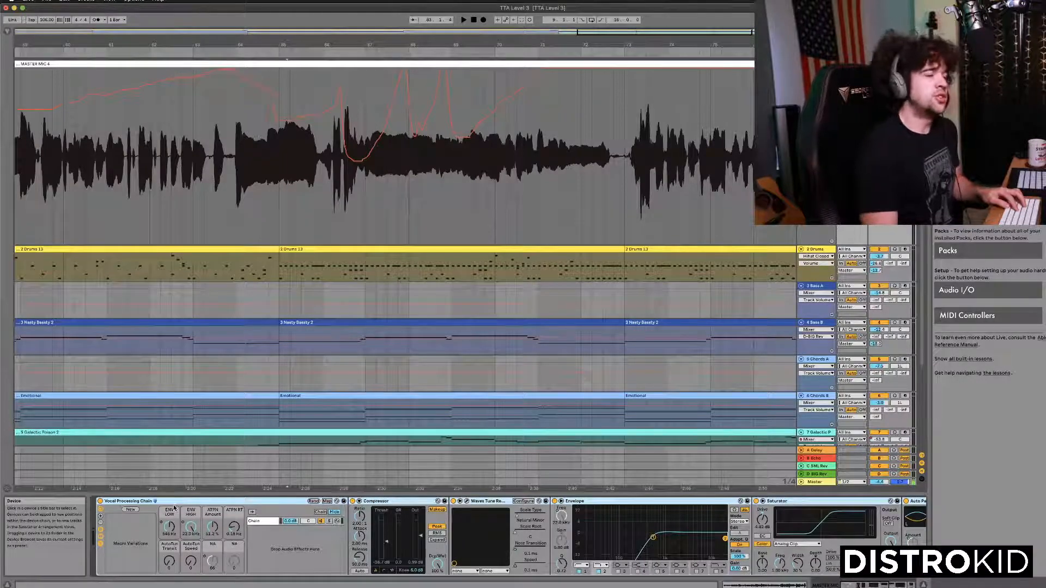
scroll(262, 507, "right", 1)
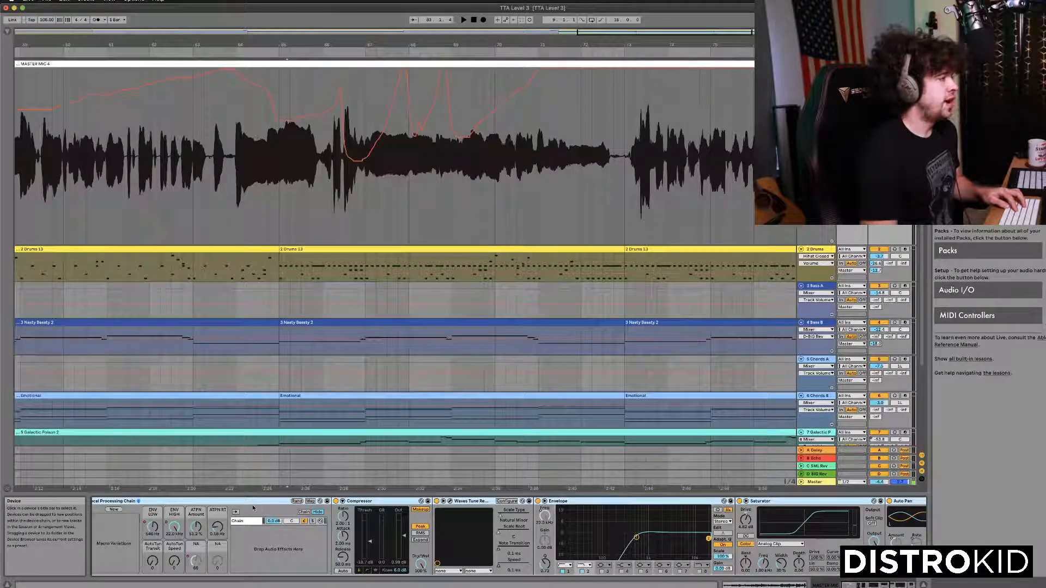
scroll(250, 507, "right", 3)
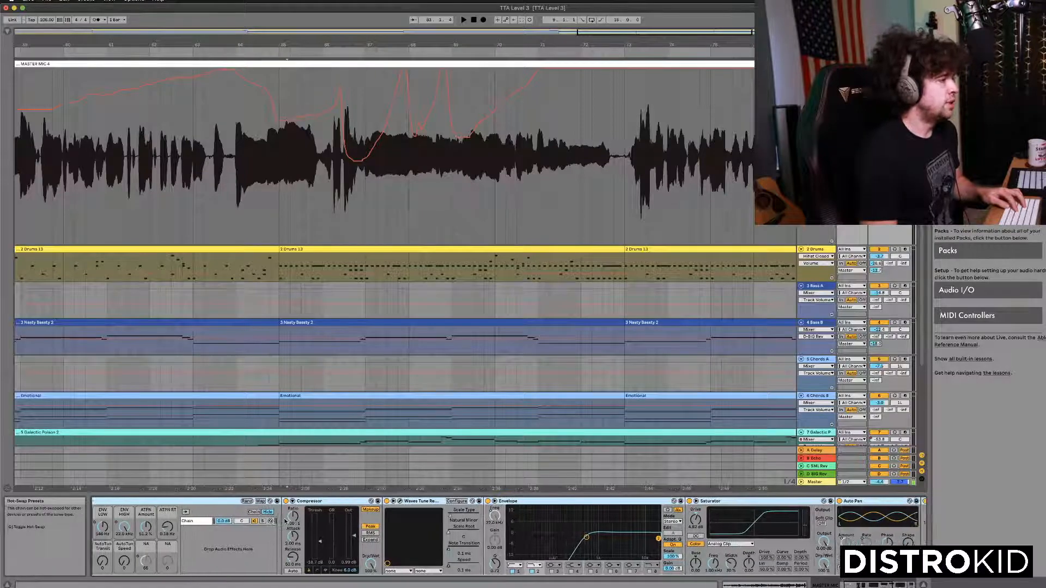
scroll(305, 523, "right", 1)
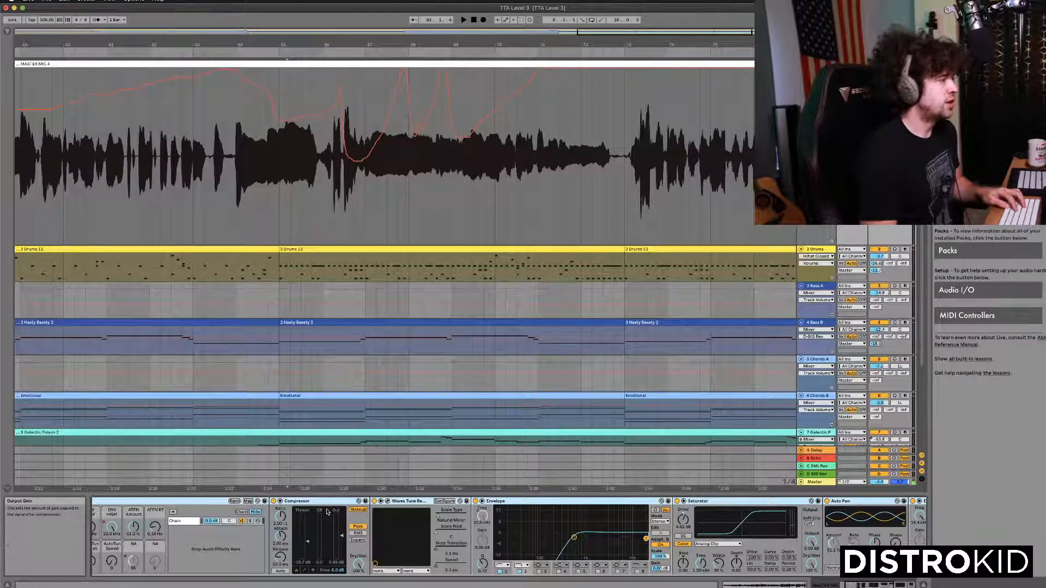
scroll(328, 512, "right", 1)
scroll(368, 512, "right", 2)
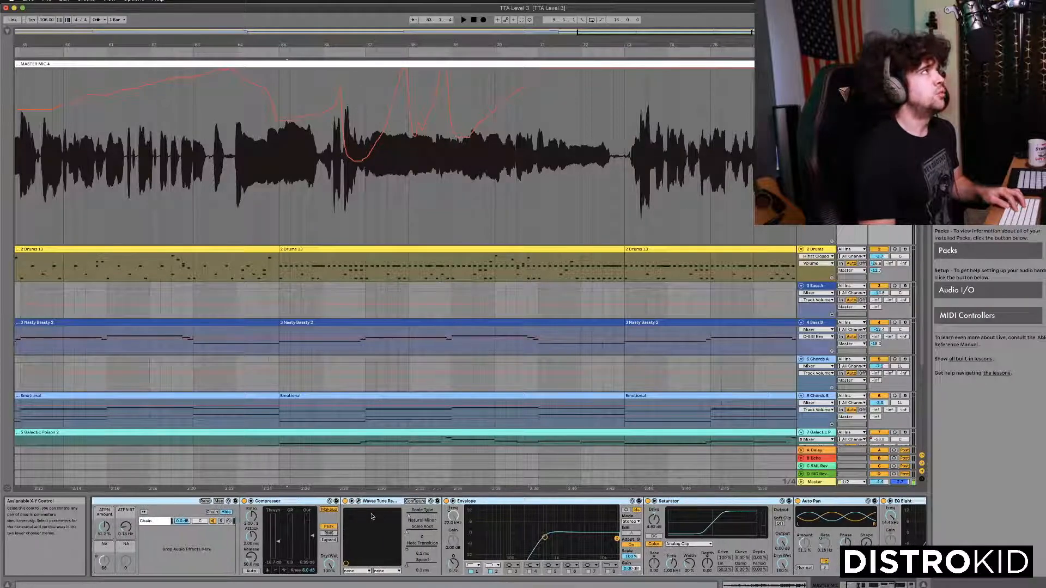
scroll(372, 516, "right", 1)
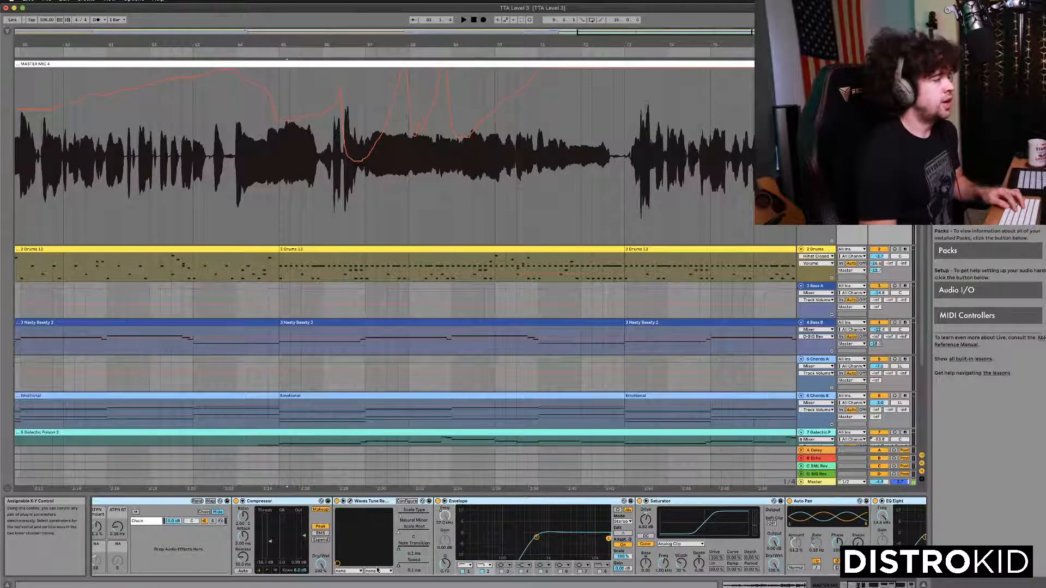
scroll(389, 538, "right", 3)
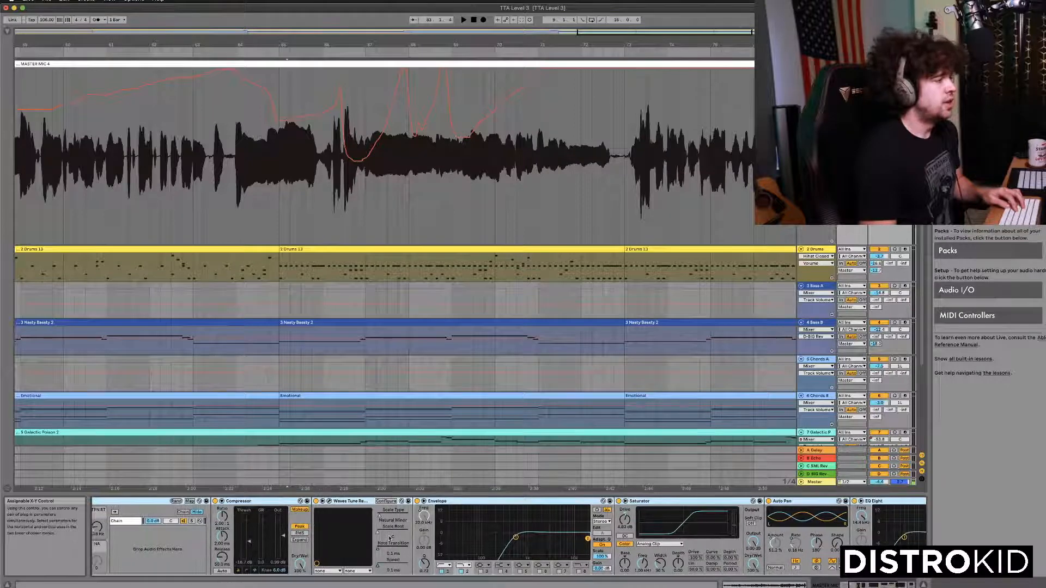
scroll(474, 510, "right", 2)
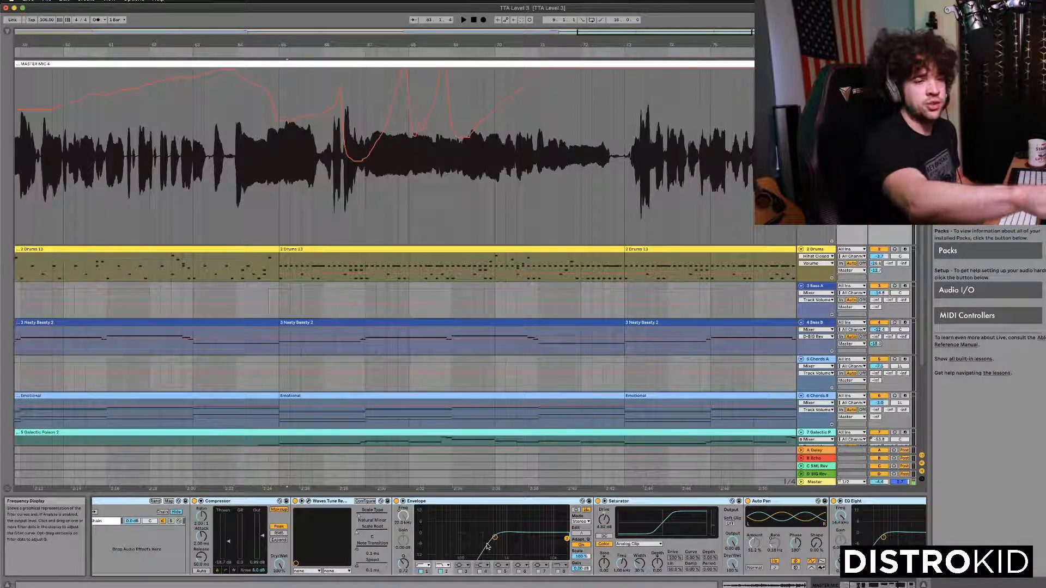
Adjust the low-cut point in the Envelope EQ by hand and run the live microphone through the vocal track's chain.
mouse_move(488, 547)
left_mouse_down()
mouse_move(440, 547)
mouse_move(488, 546)
left_mouse_up()
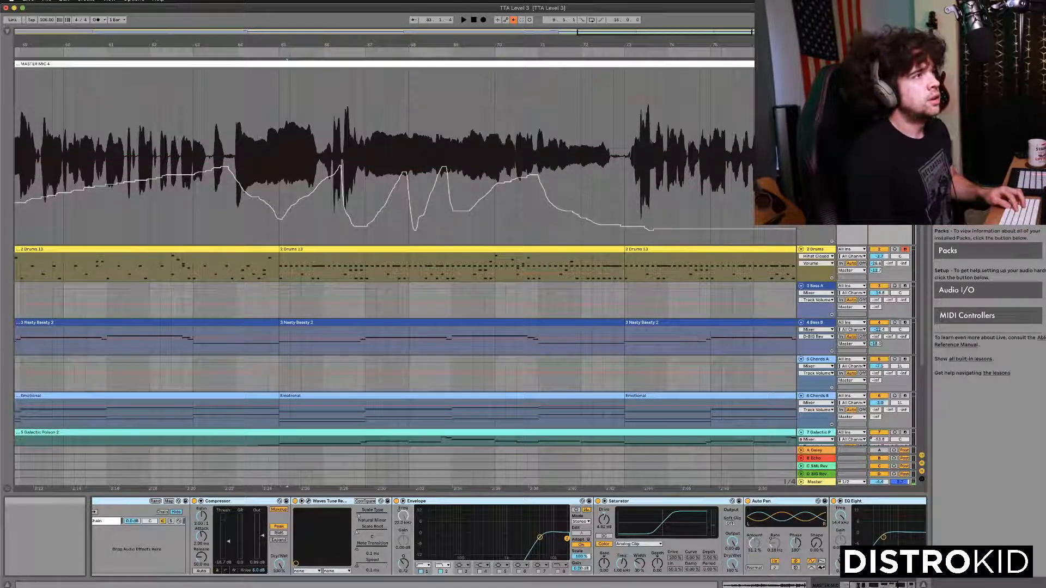
scroll(705, 361, "down", 5)
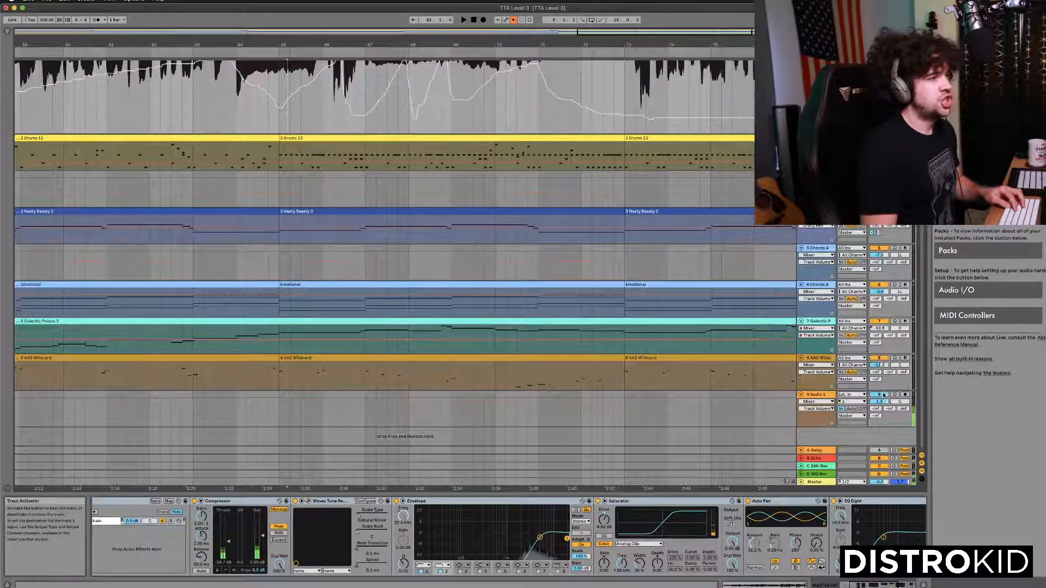
scroll(747, 395, "up", 5)
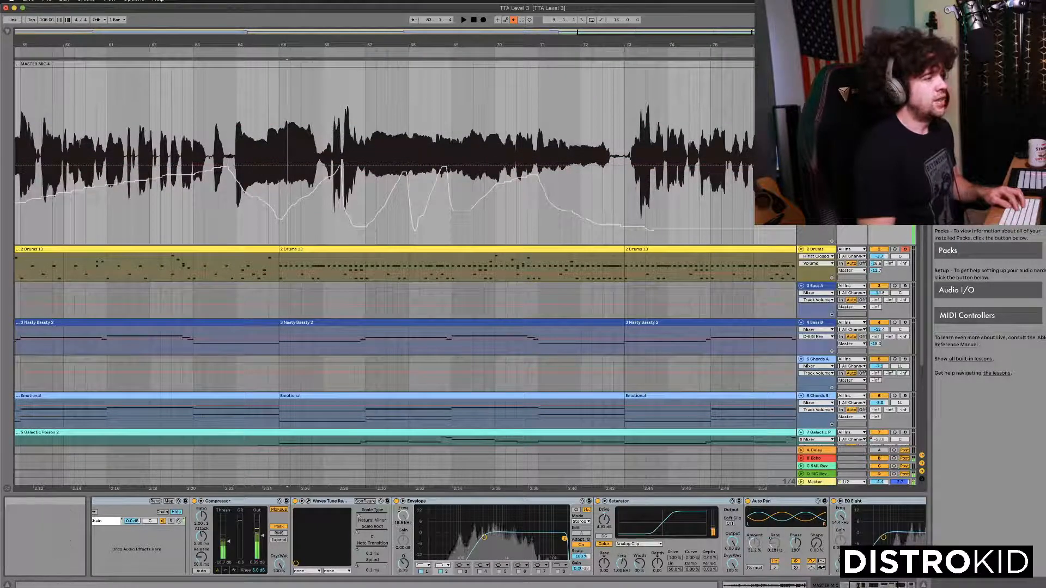
Examine the Saturator, Auto Pan, EQ Eight and Glue Compressor while the live microphone signal runs through the vocal chain.
scroll(508, 557, "right", 3)
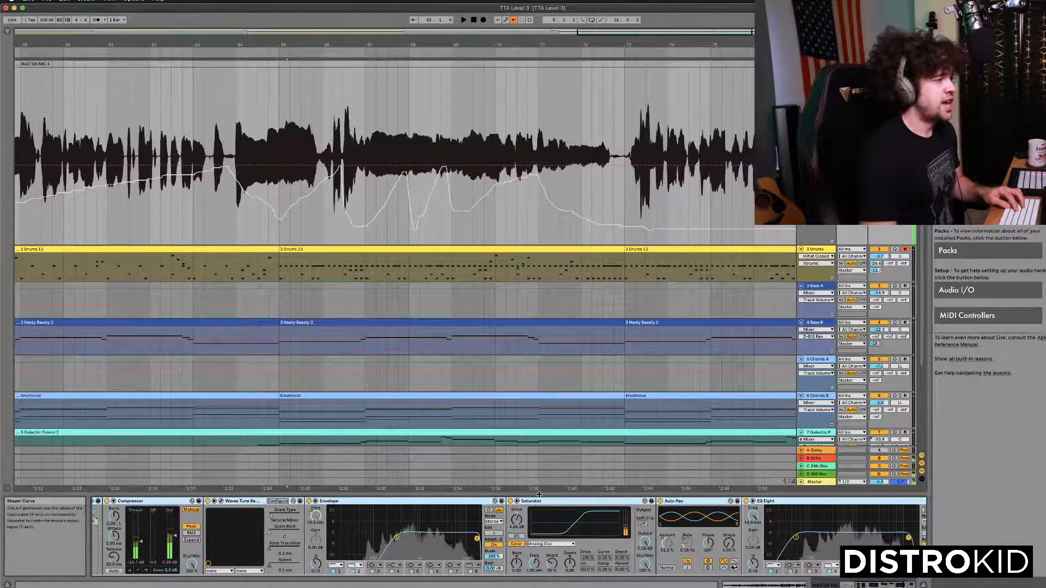
scroll(508, 556, "right", 1)
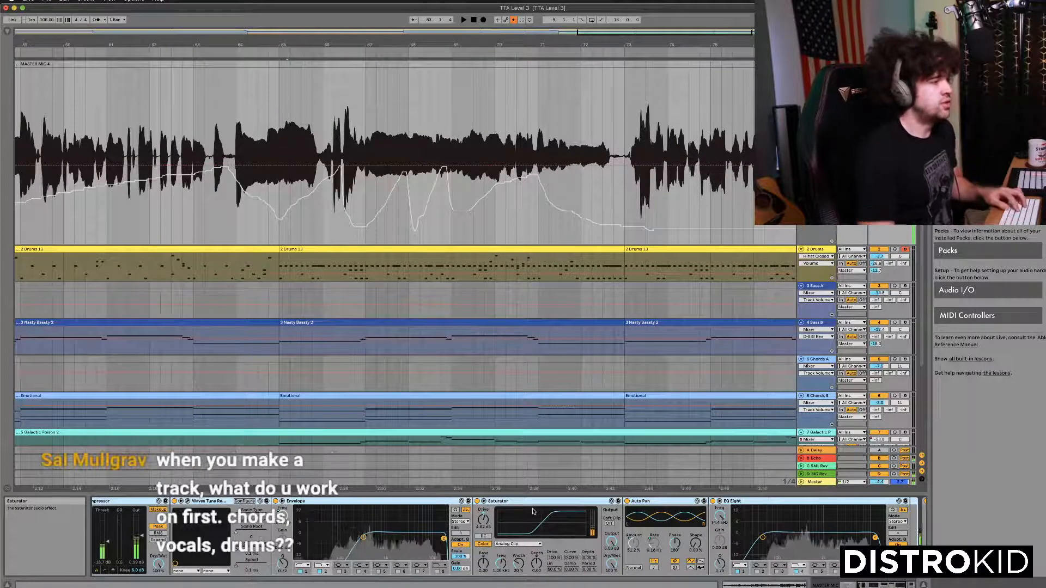
scroll(534, 512, "right", 4)
scroll(545, 514, "right", 1)
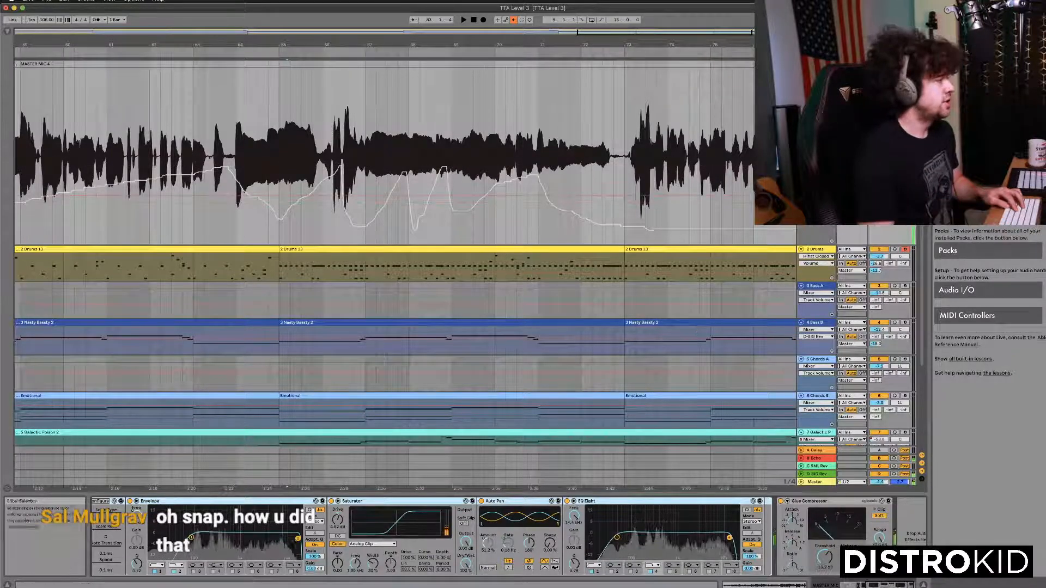
scroll(365, 507, "left", 6)
scroll(366, 509, "right", 2)
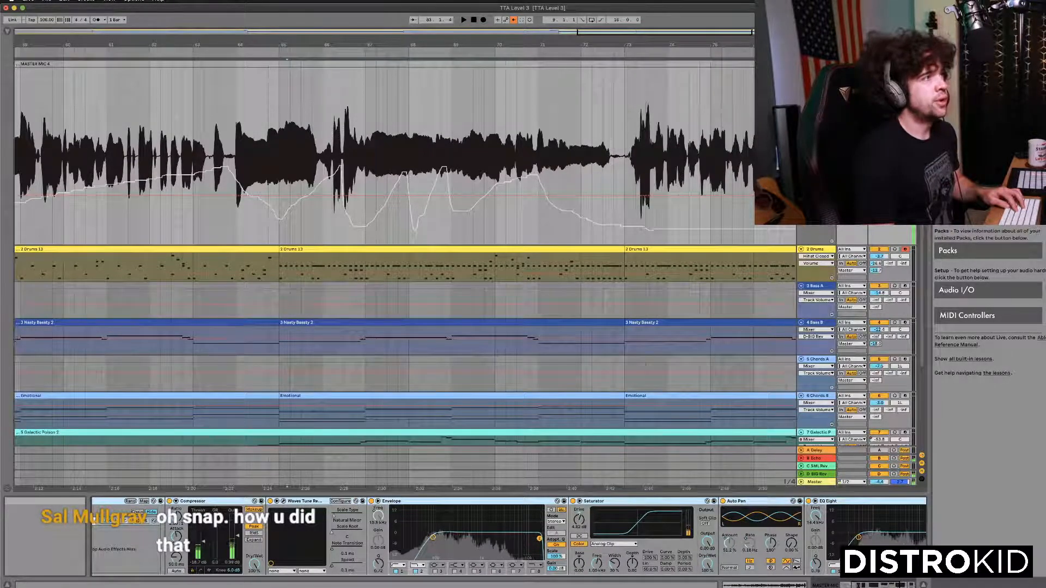
Turn the Audio 1 track back on so the microphone is heard through it again.
scroll(845, 402, "down", 3)
scroll(845, 402, "down", 3)
left_click(879, 395)
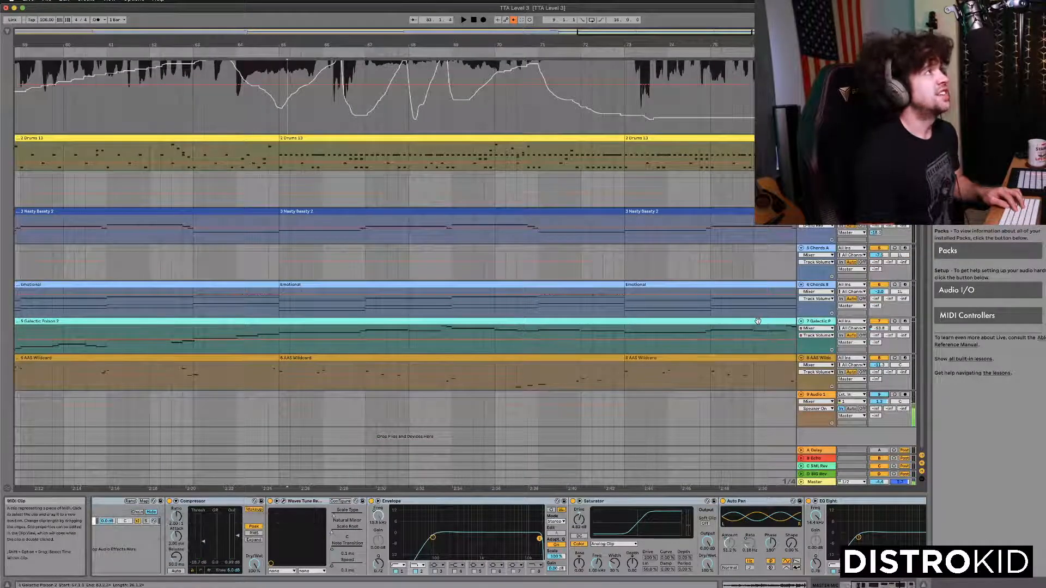
View the automation and macro-mapping options for the Envelope EQ's Frequency control on the vocal track, and close them without choosing any.
scroll(757, 319, "up", 6)
scroll(684, 203, "left", 4)
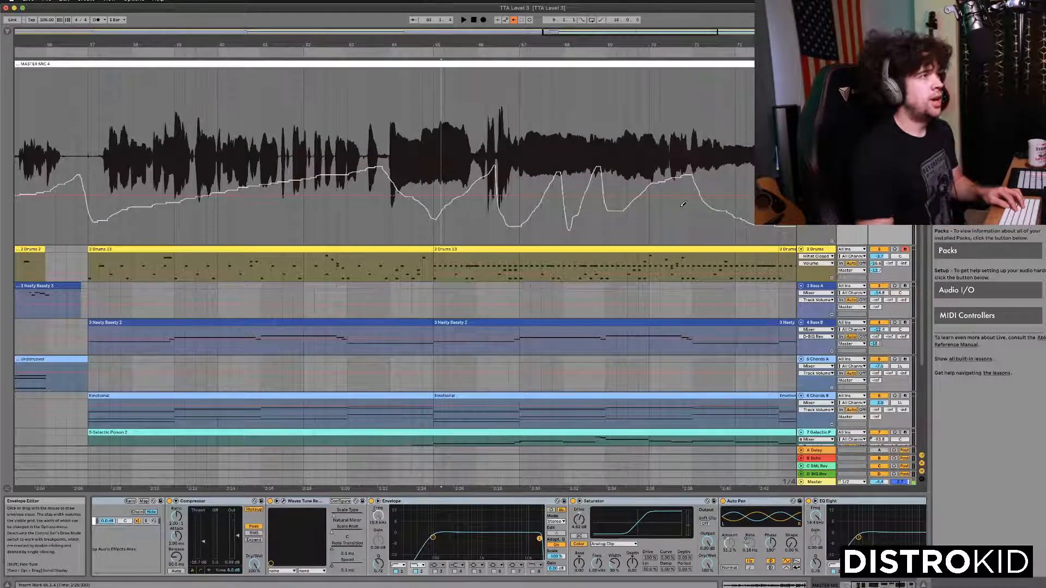
left_click(428, 500)
scroll(428, 501, "left", 4)
scroll(347, 526, "right", 1)
scroll(346, 527, "left", 1)
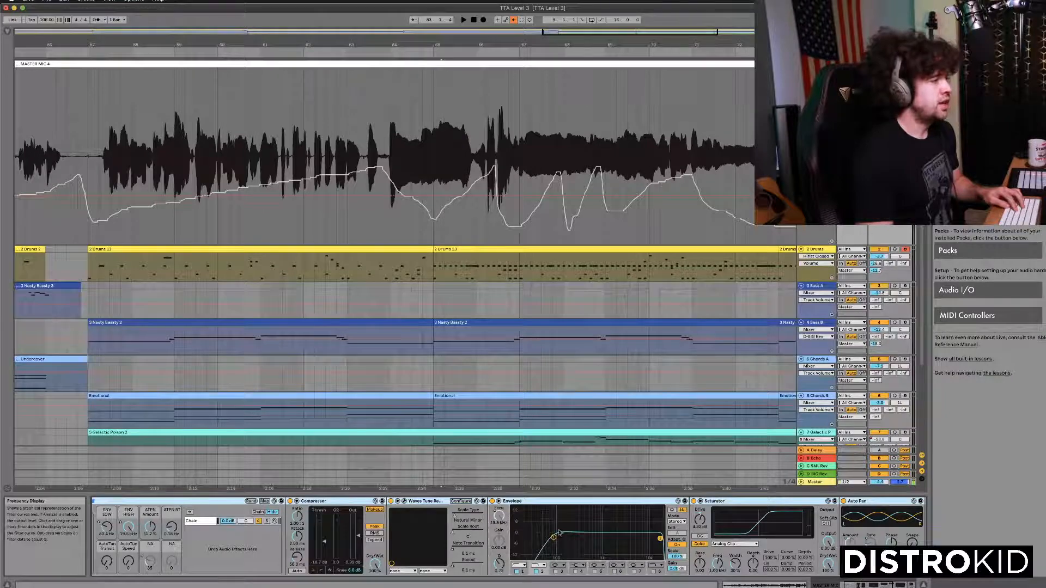
scroll(553, 533, "left", 1)
scroll(149, 551, "left", 1)
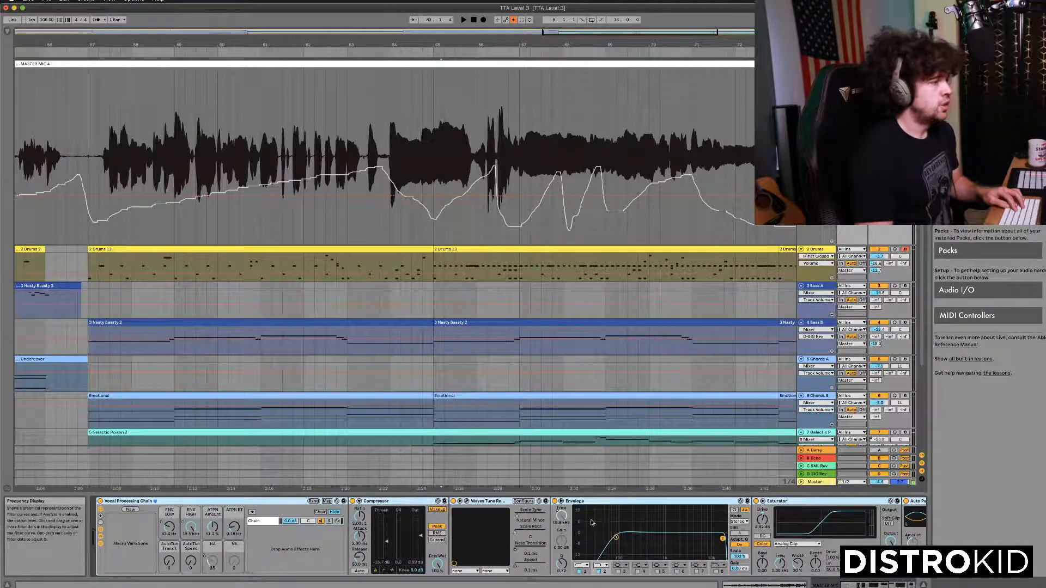
right_click(561, 517)
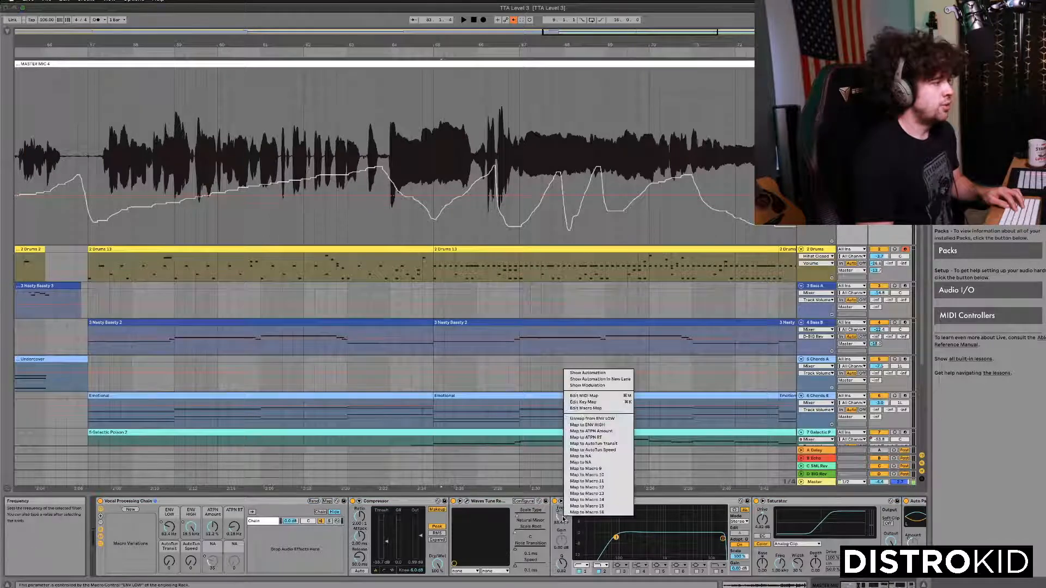
left_click(276, 502)
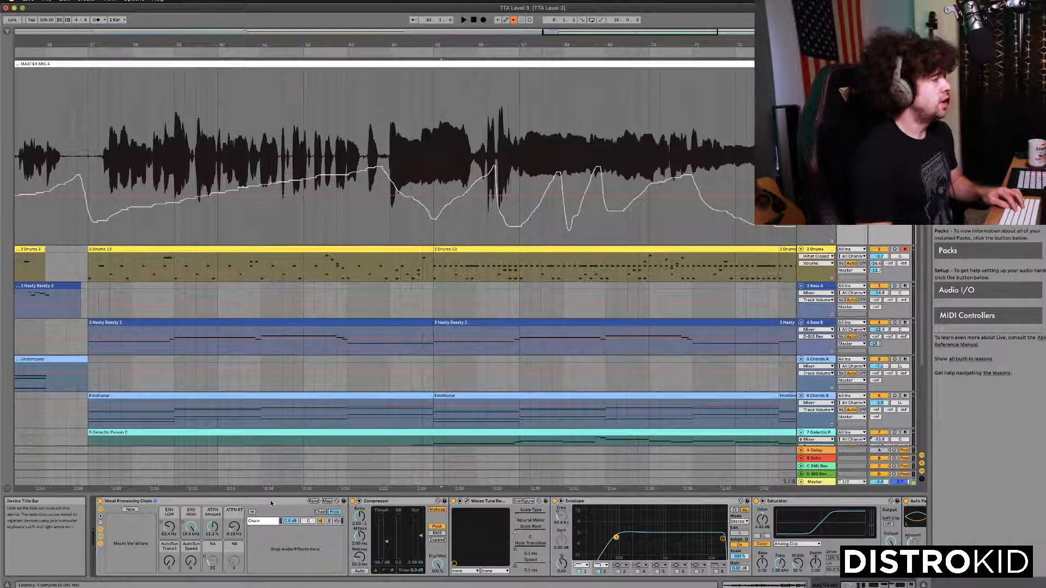
Hide and re-show the Vocal Processing Chain's chain list and devices, leaving only the chain list hidden.
left_click(101, 537)
left_click(100, 542)
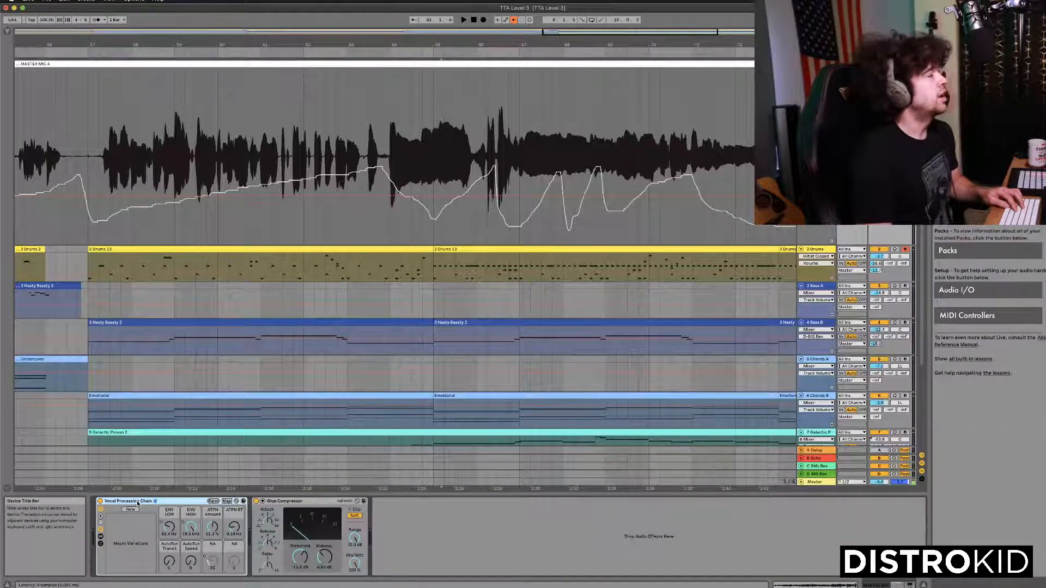
left_click(100, 537)
left_click(100, 541)
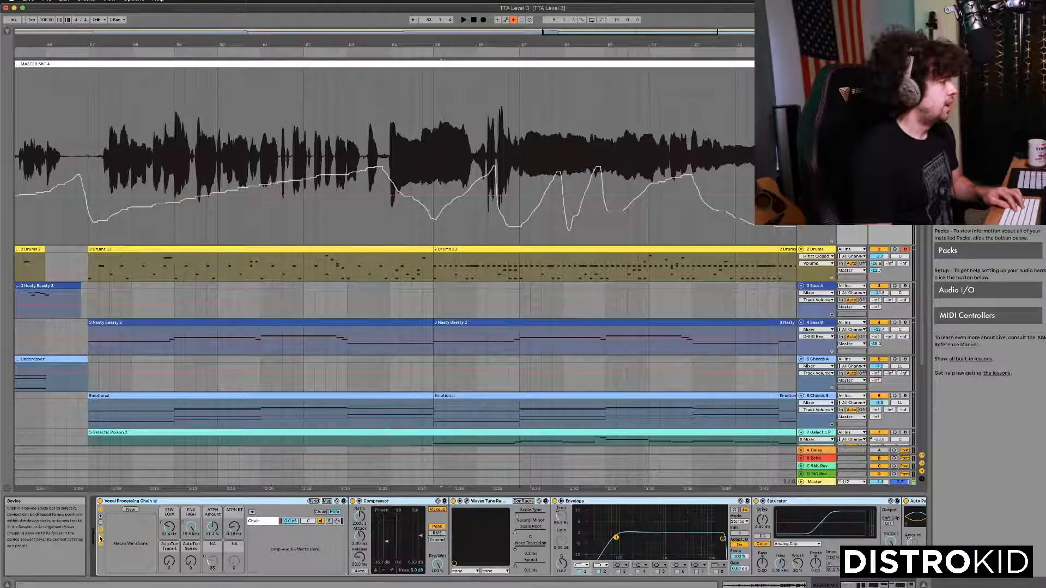
left_click(101, 544)
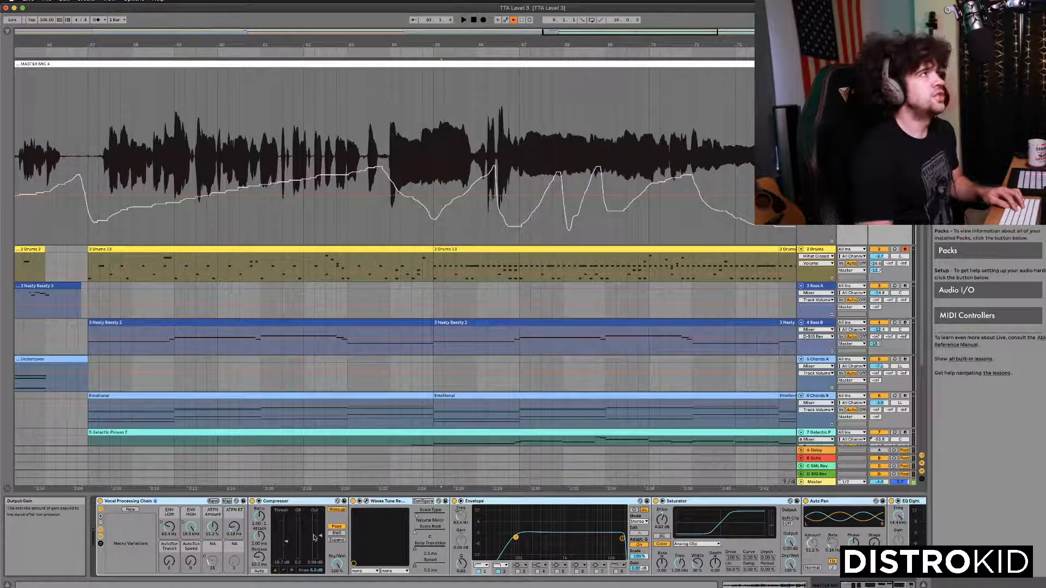
Review the macro-mapping options for the Envelope EQ's Frequency control once more and close them without choosing a new mapping.
right_click(461, 513)
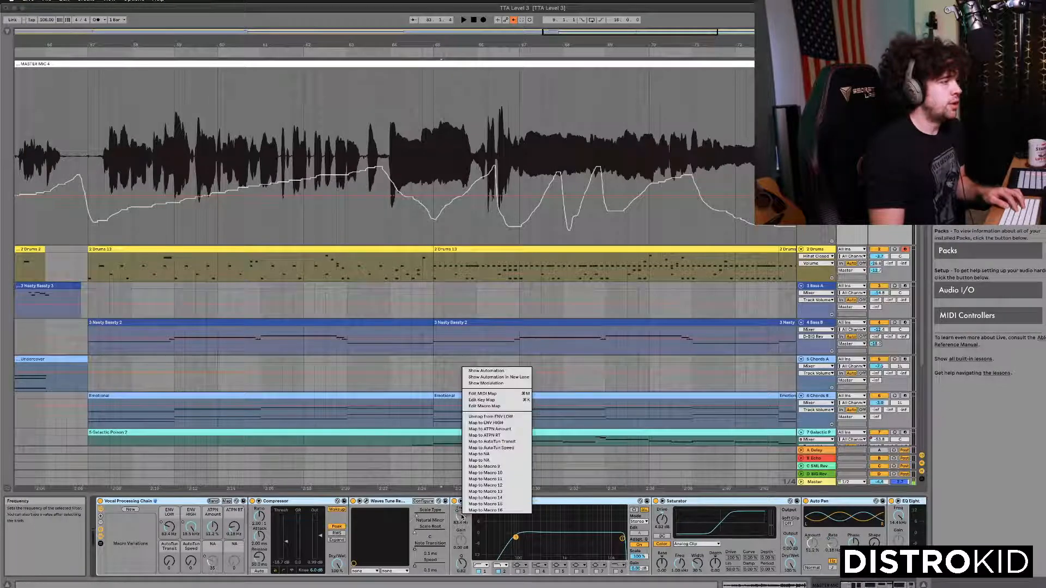
left_click(493, 423)
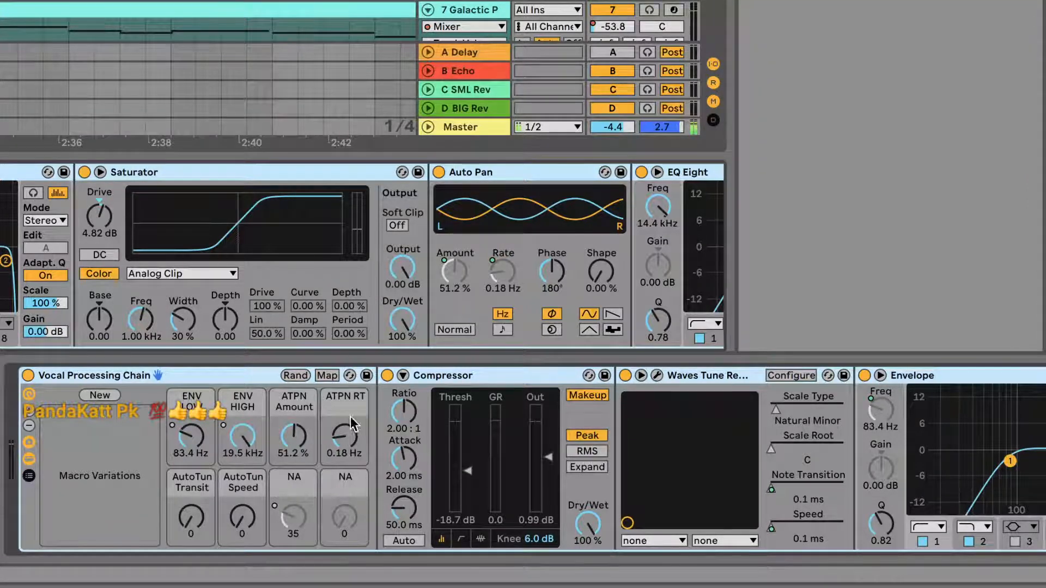
Expand the Vocal Processing Chain's macro controls from eight to 14, and reduce them to eight again.
left_click(27, 419)
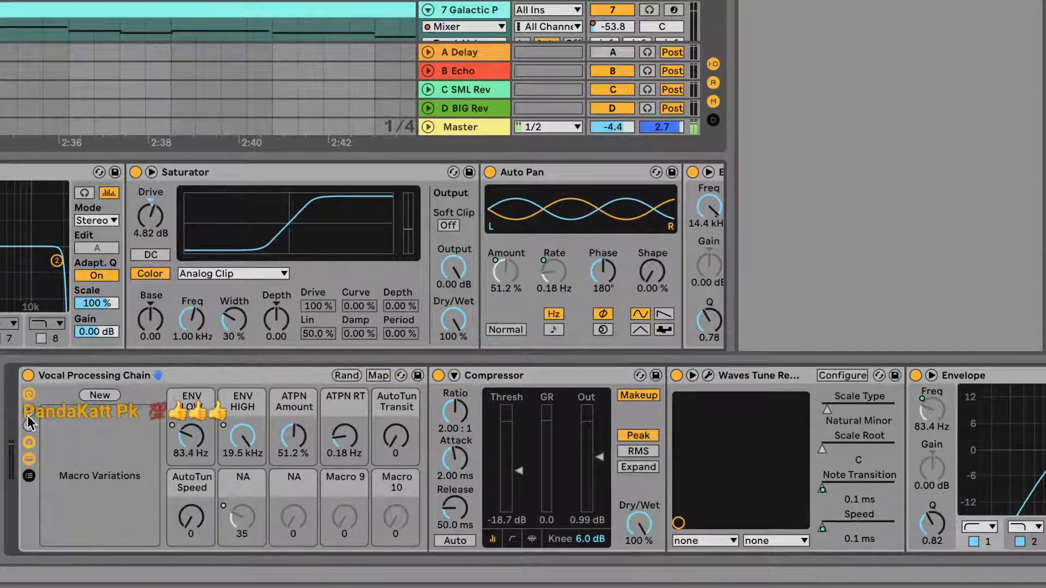
left_click(27, 414)
left_click(28, 415)
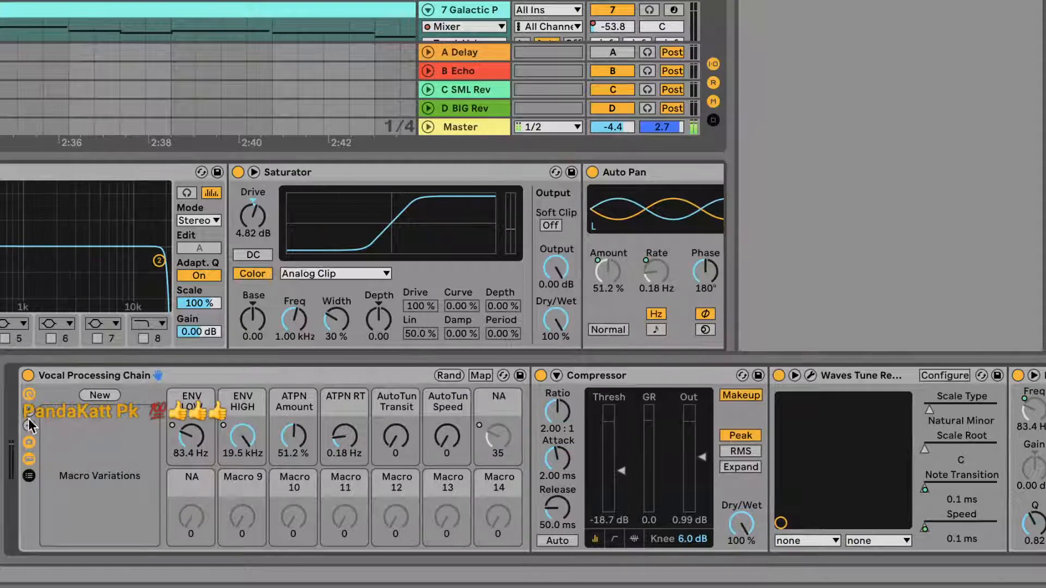
left_click(31, 426)
left_click(32, 426)
left_click(31, 427)
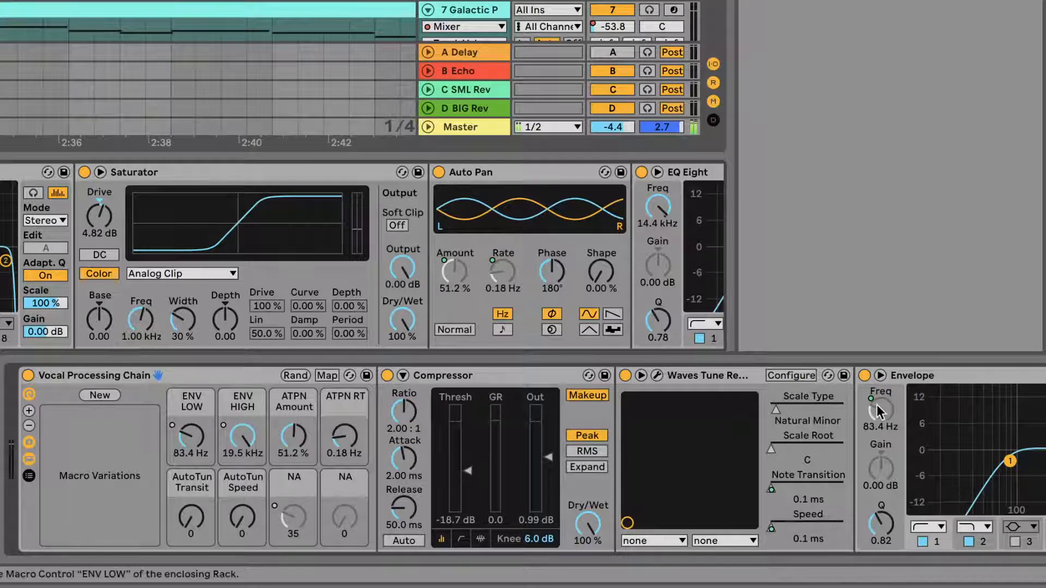
View the macro-mapping options for the Saturator's Drive control and close them without assigning a macro.
scroll(21, 232, "right", 1)
right_click(75, 221)
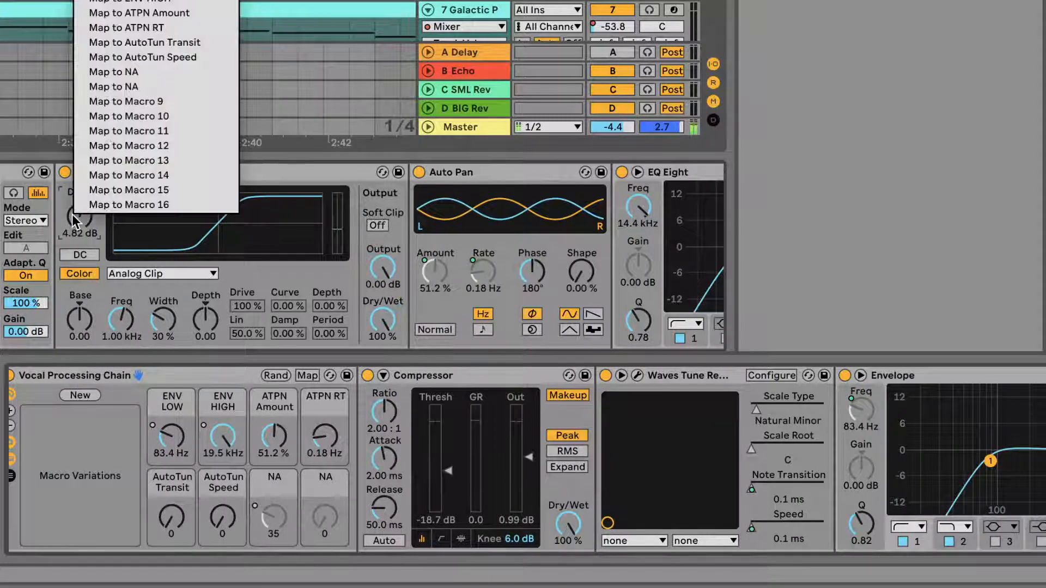
left_click(123, 103)
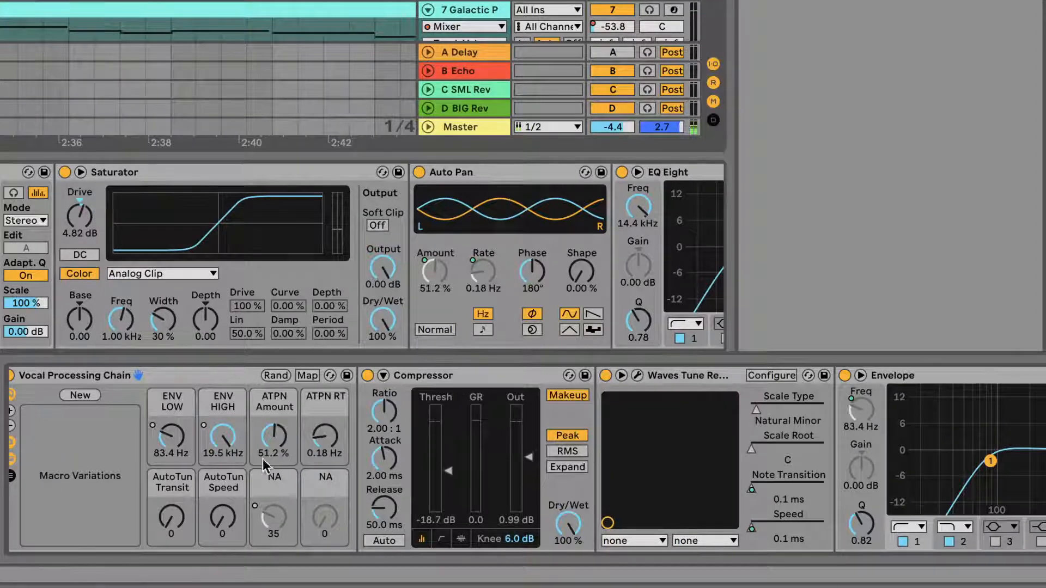
Show the MIDI mappings of the Vocal Processing Chain's macros, inspect the first NA macro's assignment, and leave MIDI mapping mode.
scroll(191, 399, "left", 1)
left_click(202, 383)
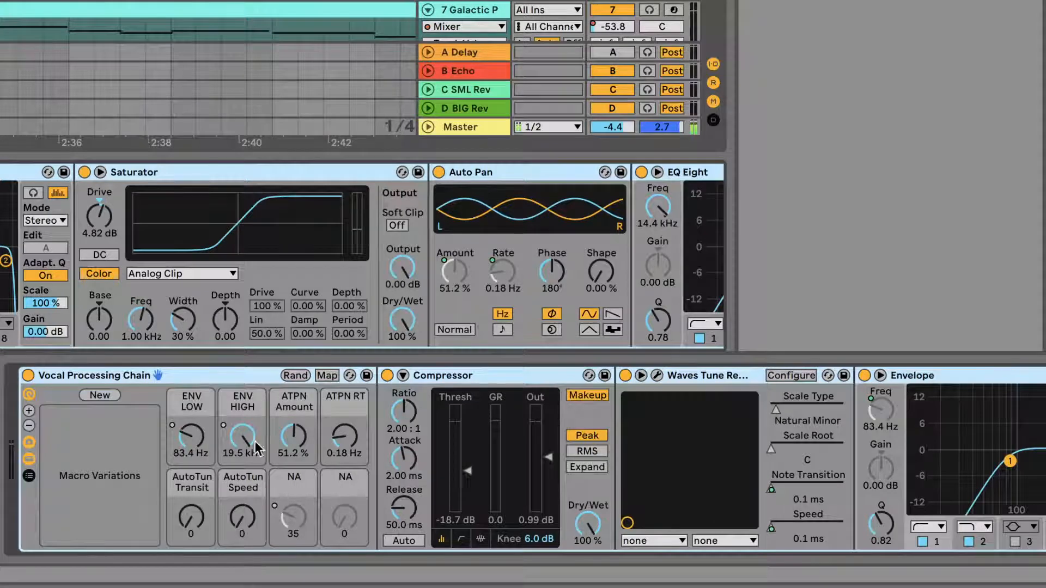
key("ctrl+m")
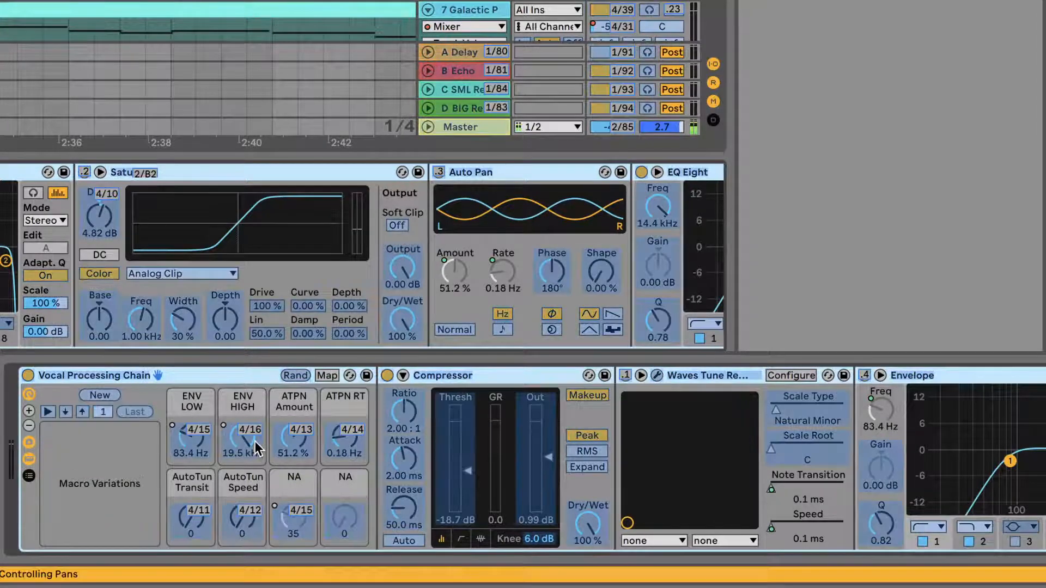
left_click(298, 527)
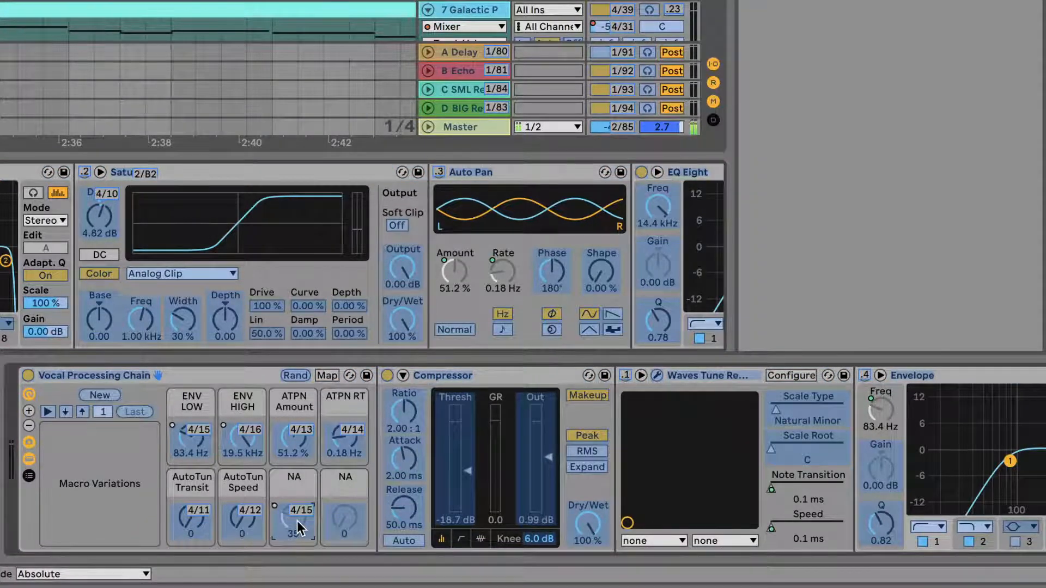
key("ctrl+m")
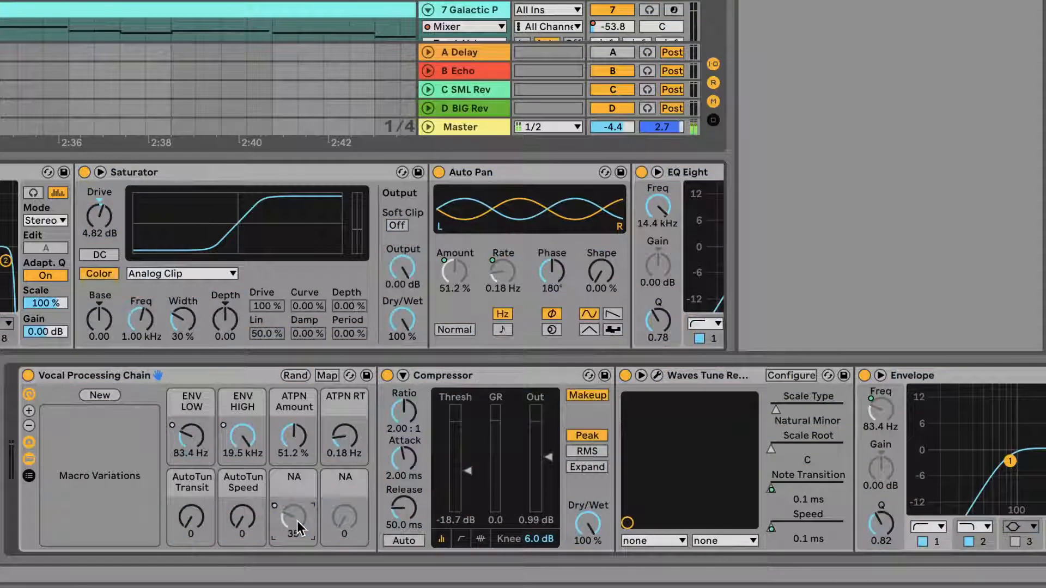